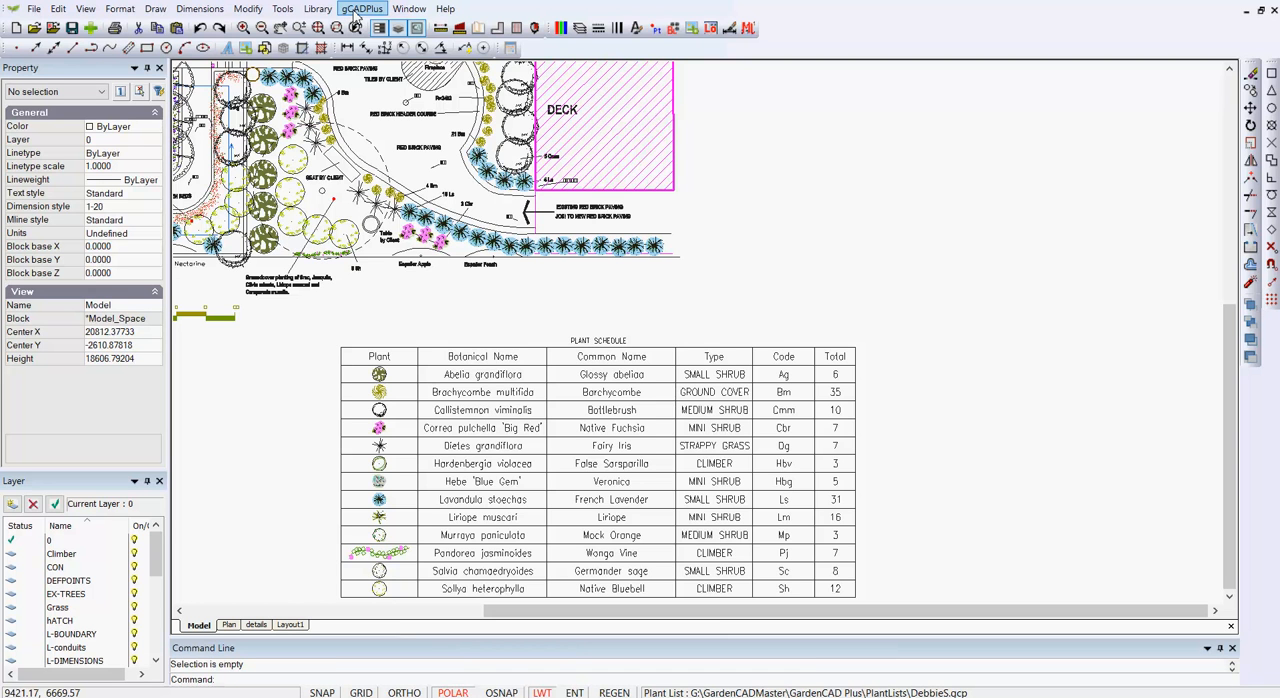
- Extract the drawing's plant schedule to TestExtract.csv on the Desktop, replacing the existing file
{"action": "left_click", "coordinate": [357, 10]}
{"action": "mouse_move", "coordinate": [374, 168]}
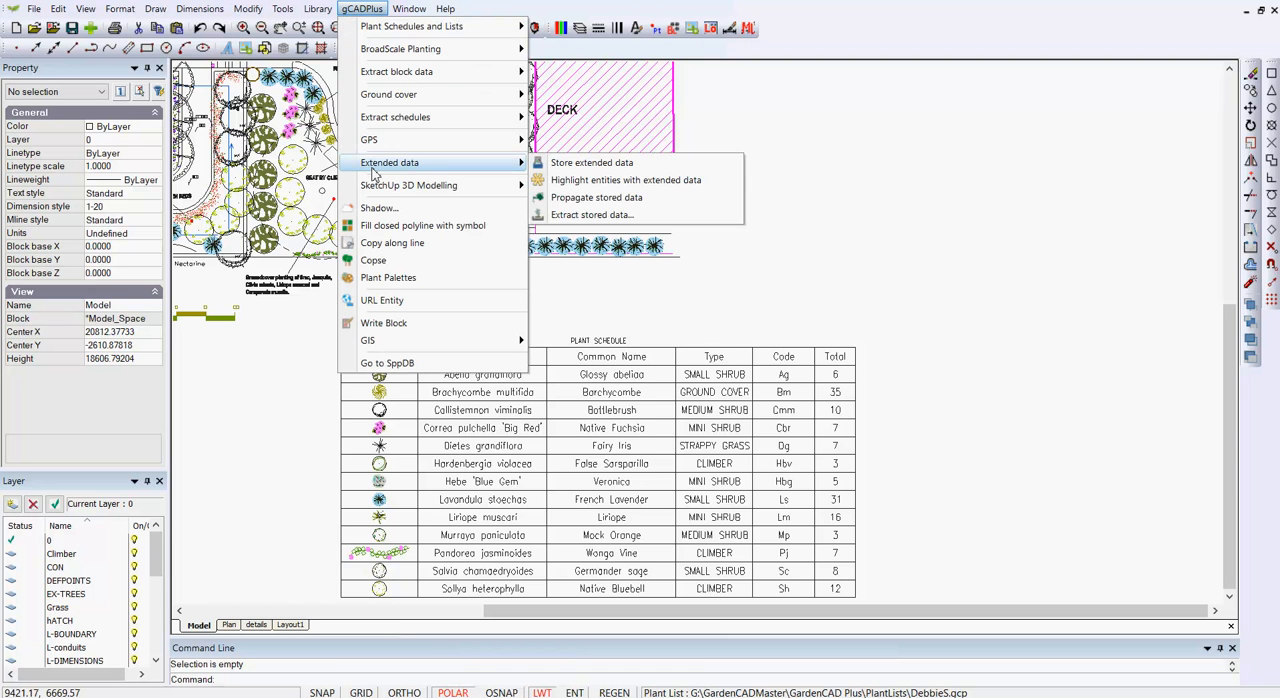
{"action": "mouse_move", "coordinate": [438, 120]}
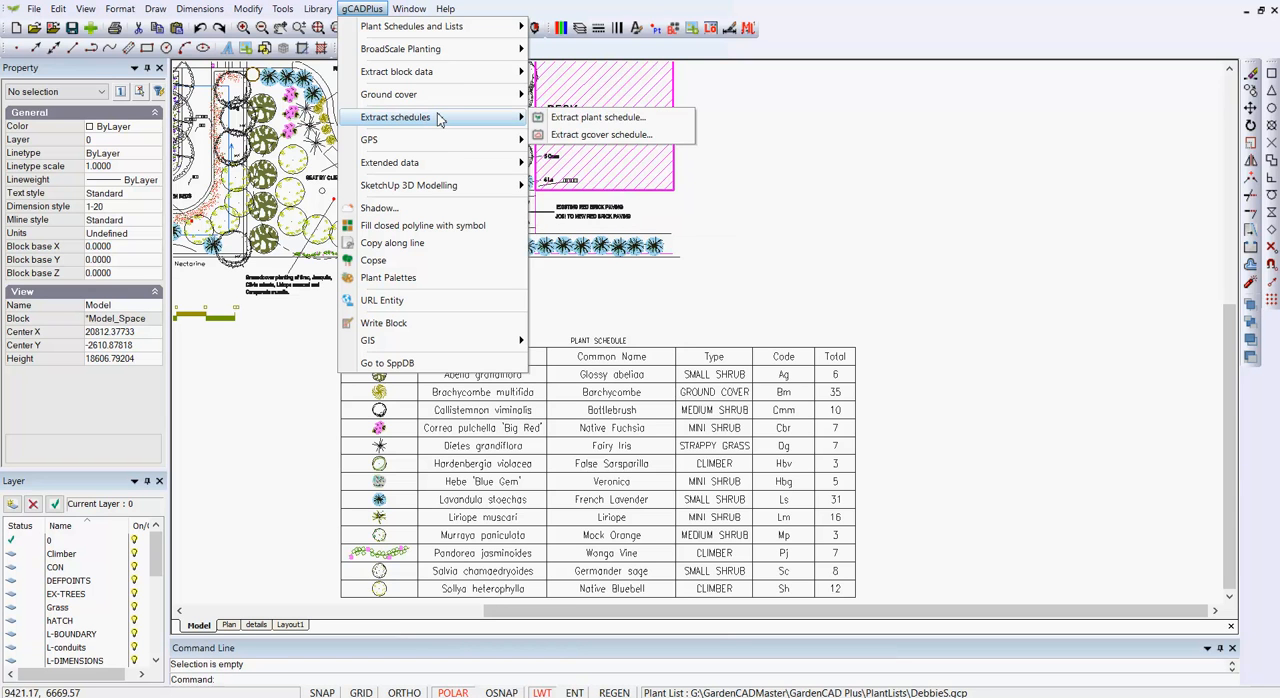
{"action": "left_click", "coordinate": [594, 119]}
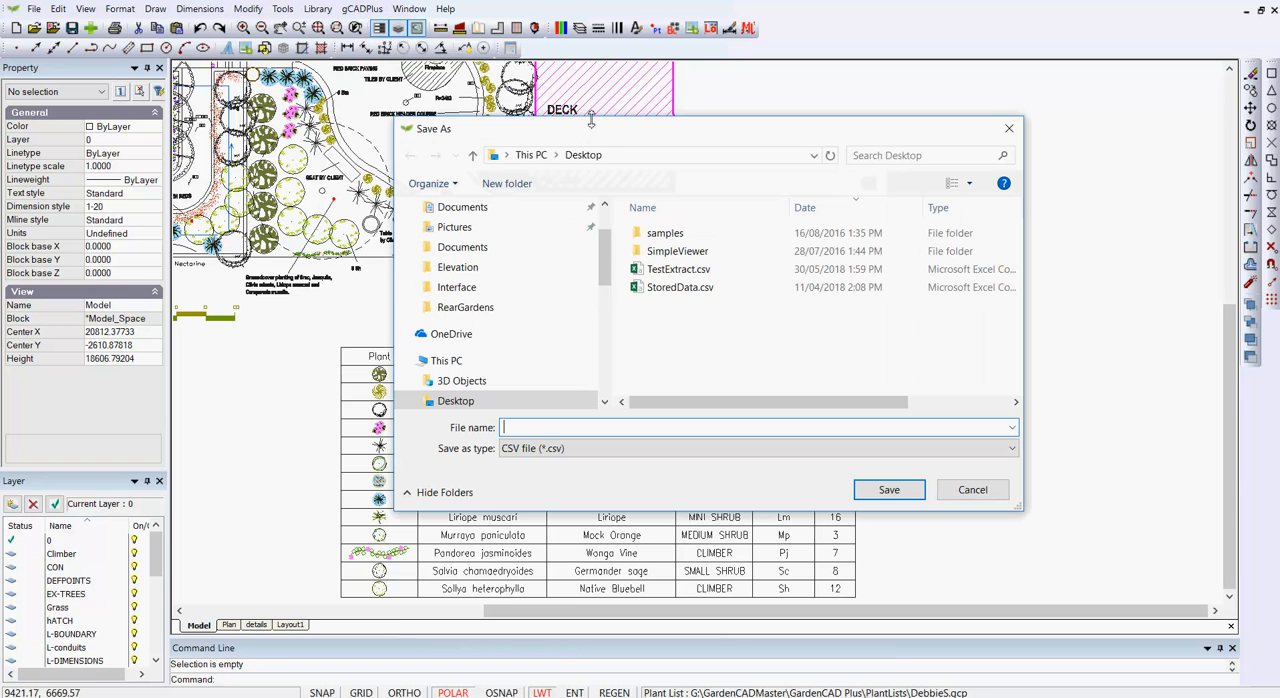
{"action": "left_click", "coordinate": [645, 272]}
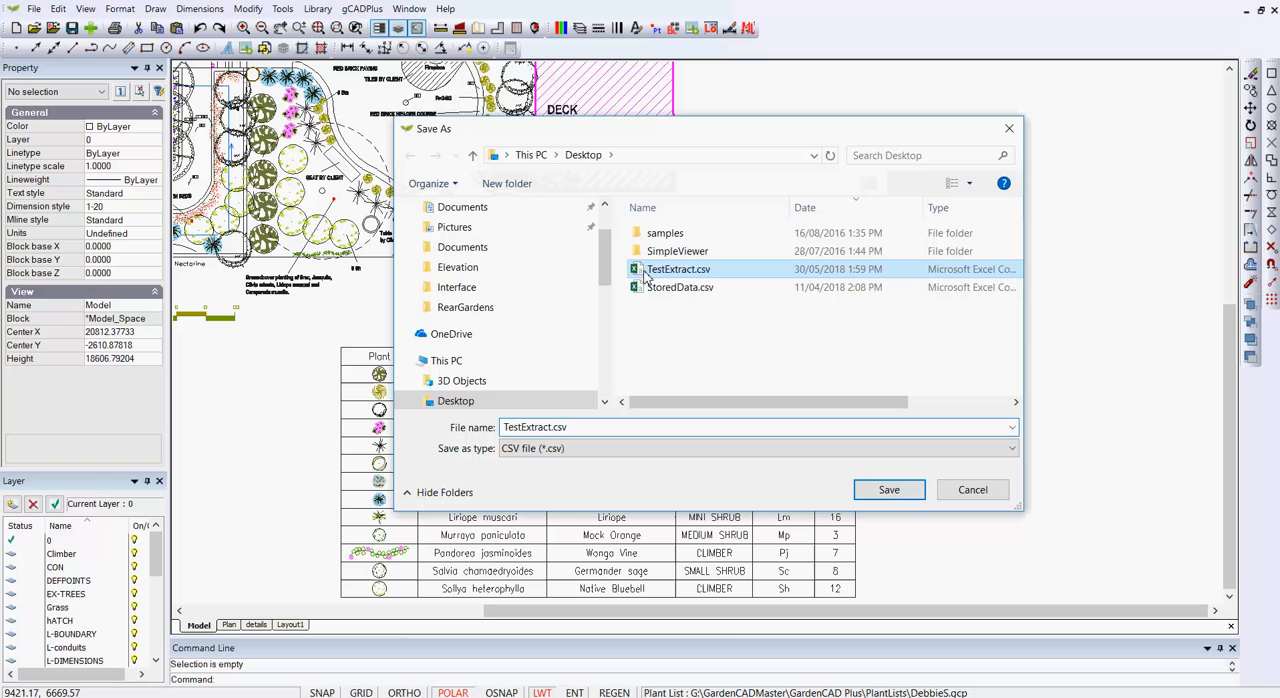
{"action": "left_click", "coordinate": [890, 494]}
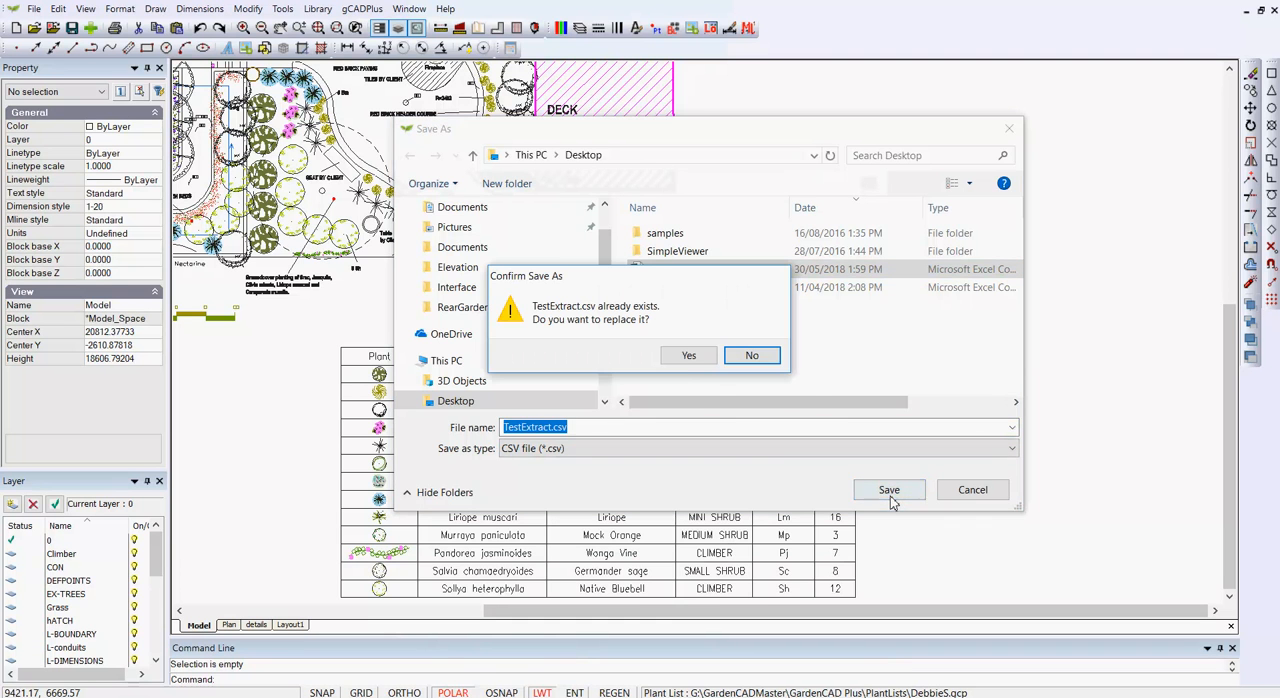
{"action": "left_click", "coordinate": [689, 355]}
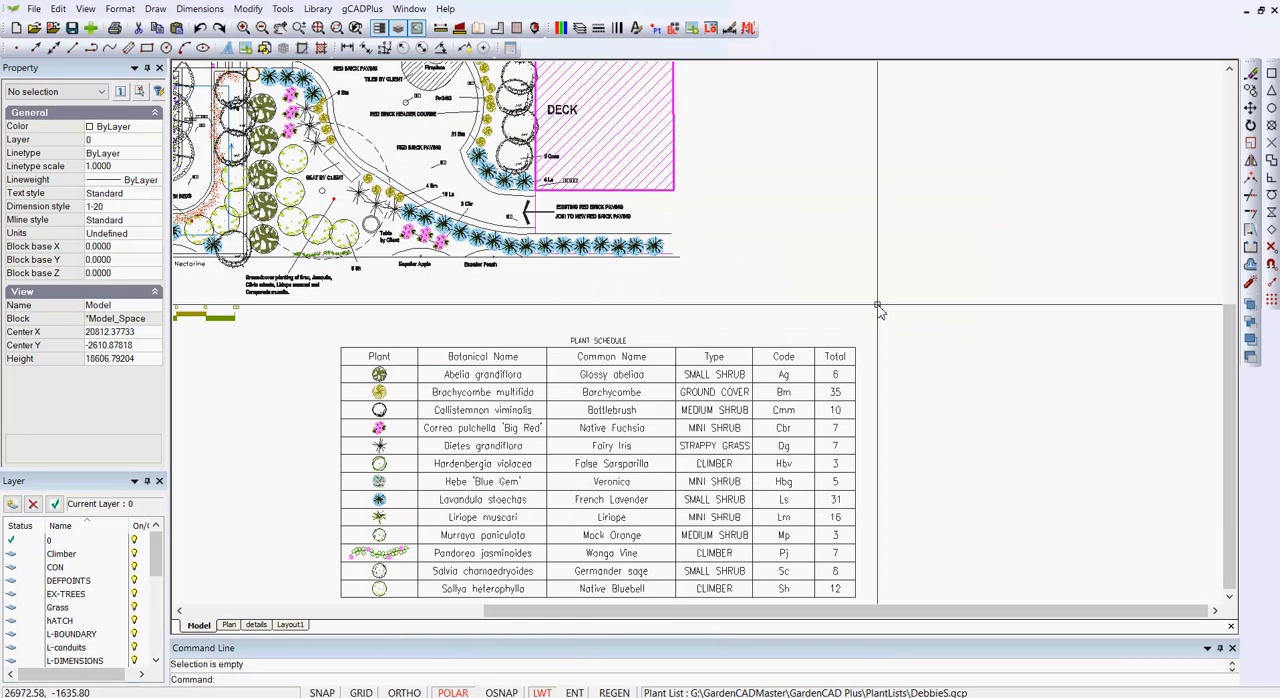
- Switch to Excel and create a blank workbook
{"action": "mouse_move", "coordinate": [558, 688]}
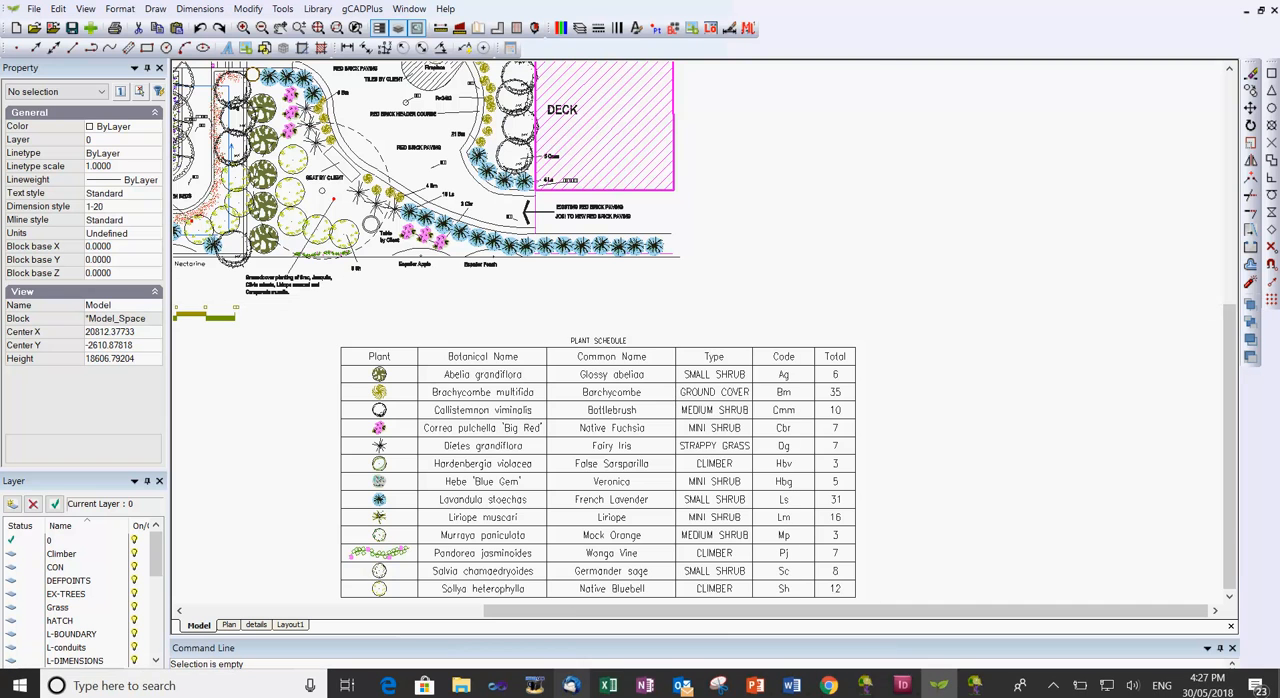
{"action": "left_click", "coordinate": [606, 687]}
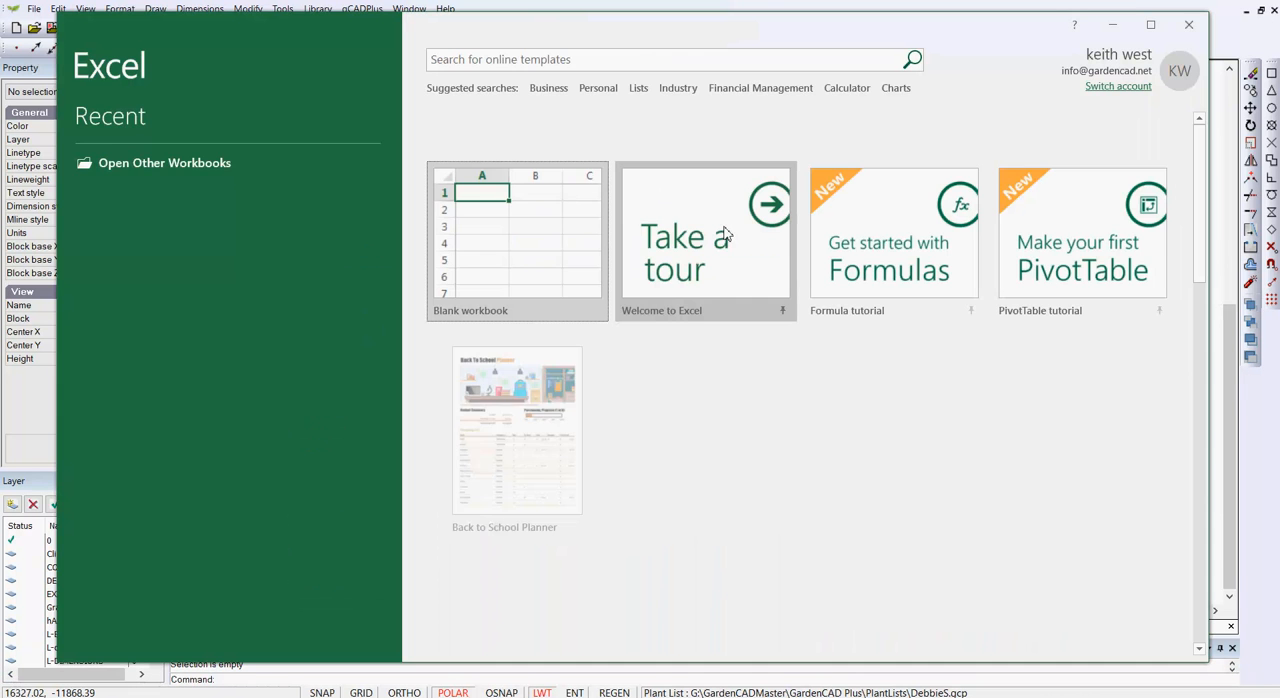
{"action": "left_click", "coordinate": [490, 235]}
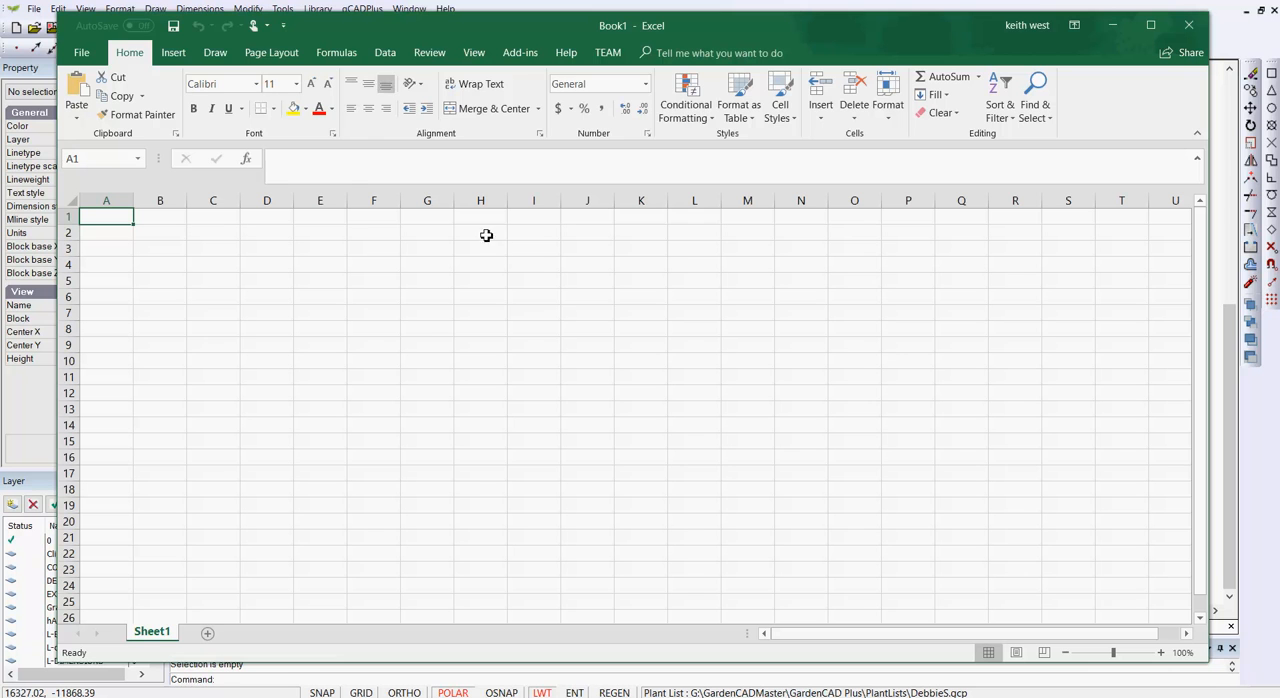
- Import TestExtract.csv from the Desktop as text/CSV data and load it into the workbook
{"action": "left_click", "coordinate": [387, 54]}
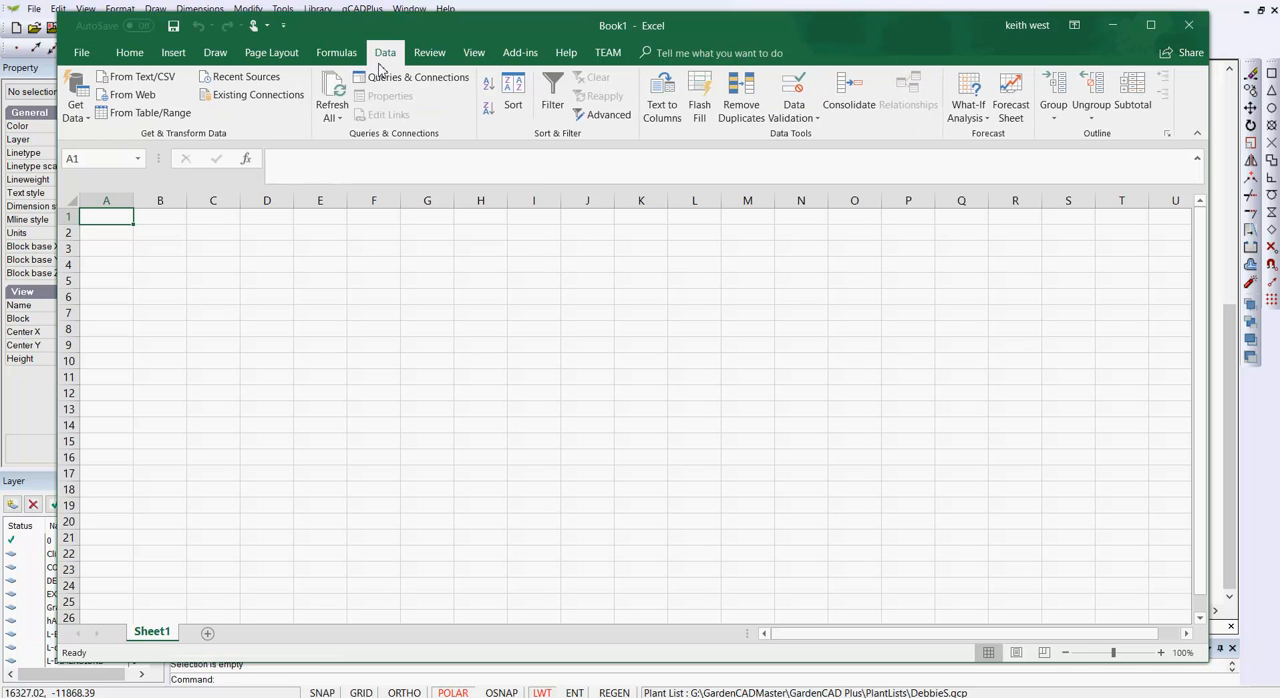
{"action": "left_click", "coordinate": [126, 78]}
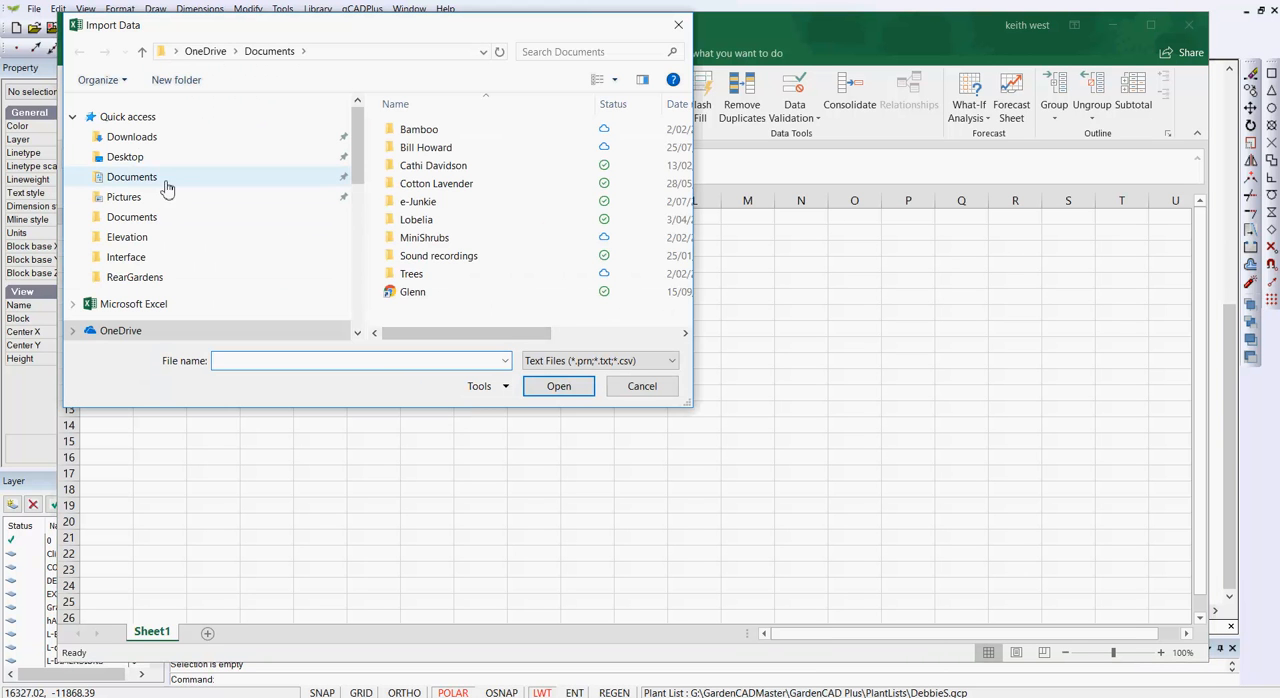
{"action": "left_click", "coordinate": [142, 158]}
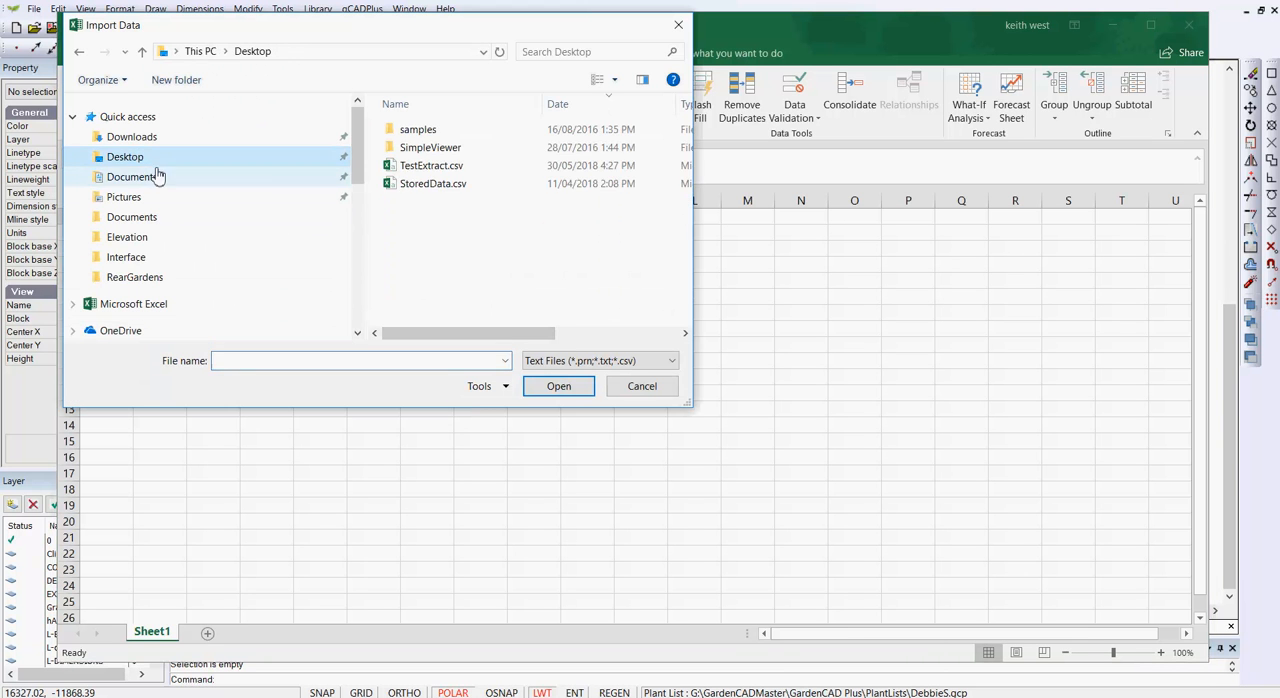
{"action": "left_click", "coordinate": [401, 168]}
{"action": "left_click", "coordinate": [559, 387]}
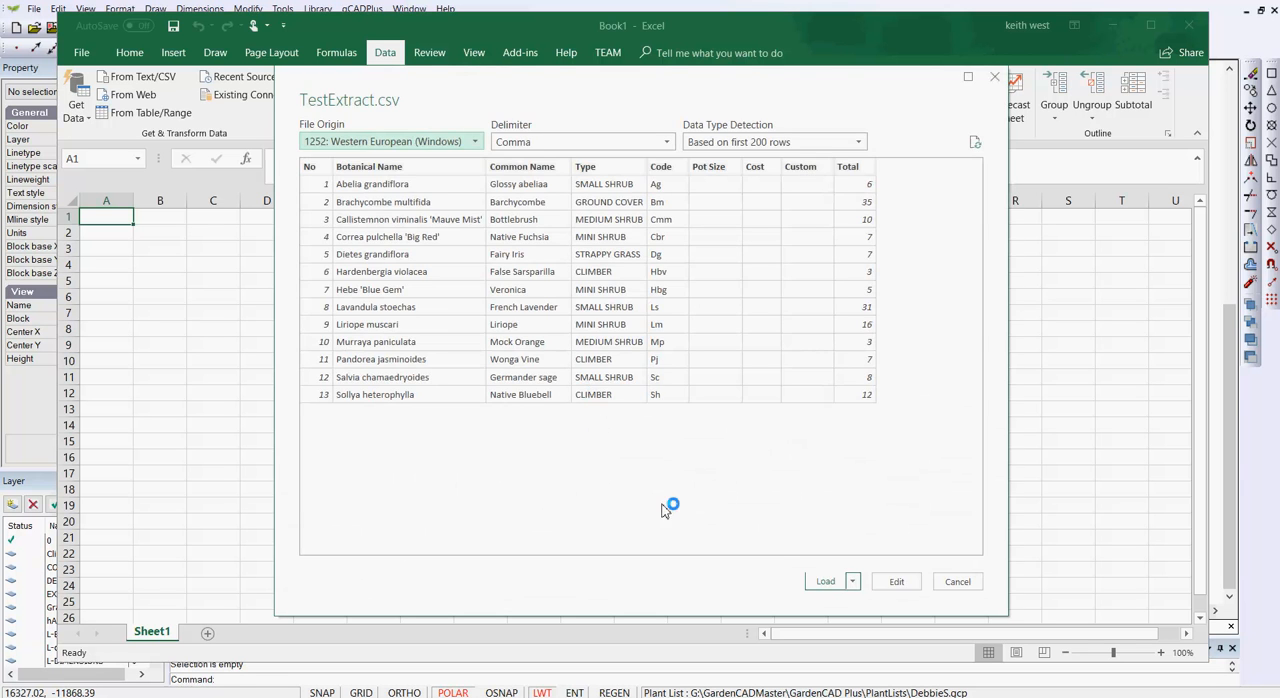
{"action": "left_click", "coordinate": [838, 586]}
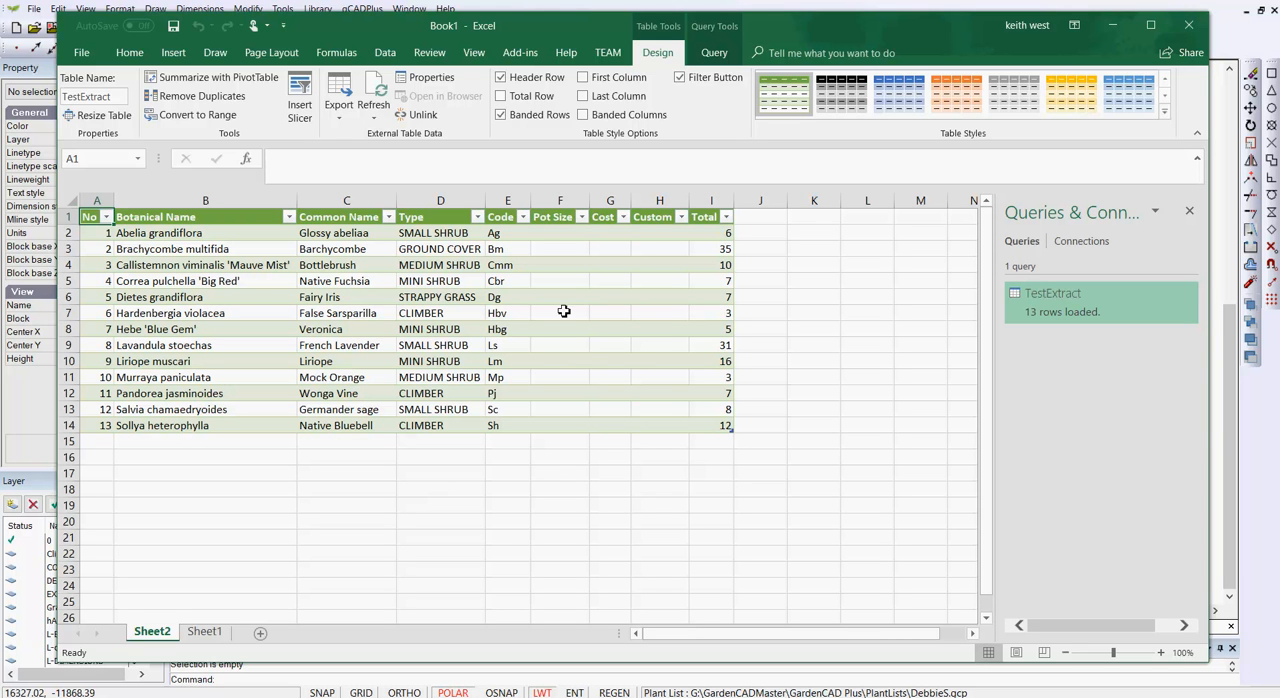
- Hide the Pot Size, Cost, Custom and No columns of the imported plant table
{"action": "right_click", "coordinate": [556, 203]}
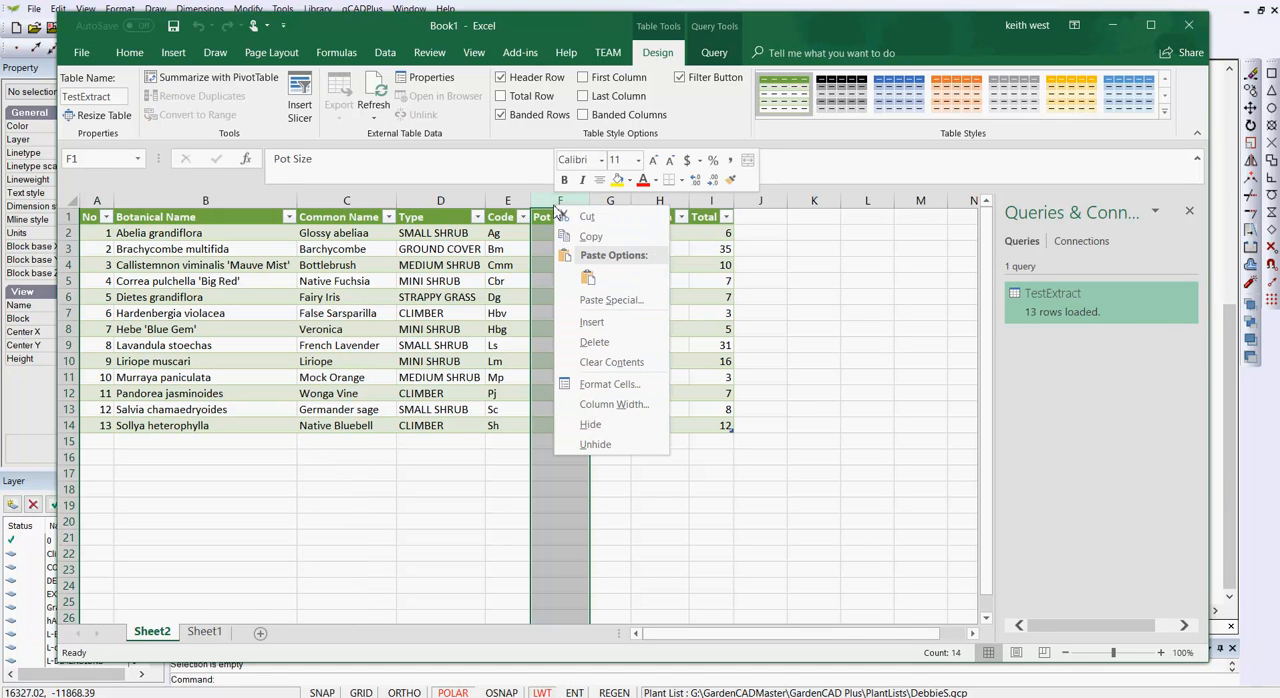
{"action": "left_click", "coordinate": [603, 424]}
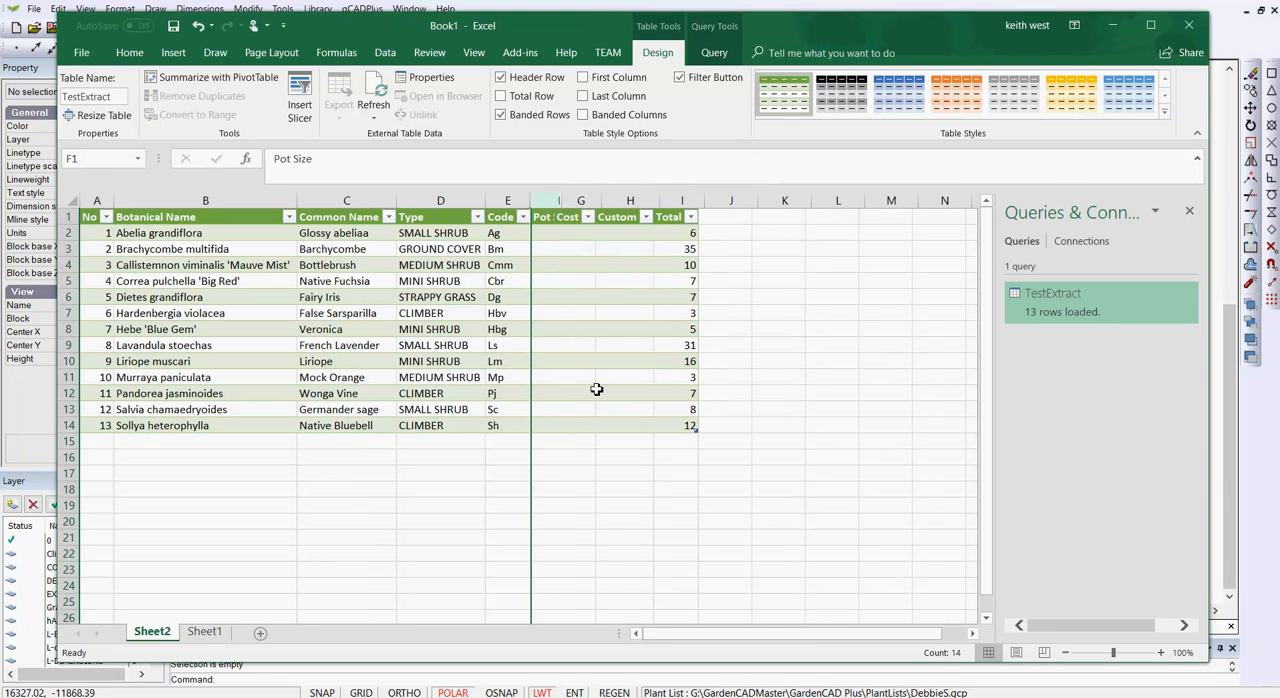
{"action": "right_click", "coordinate": [552, 204]}
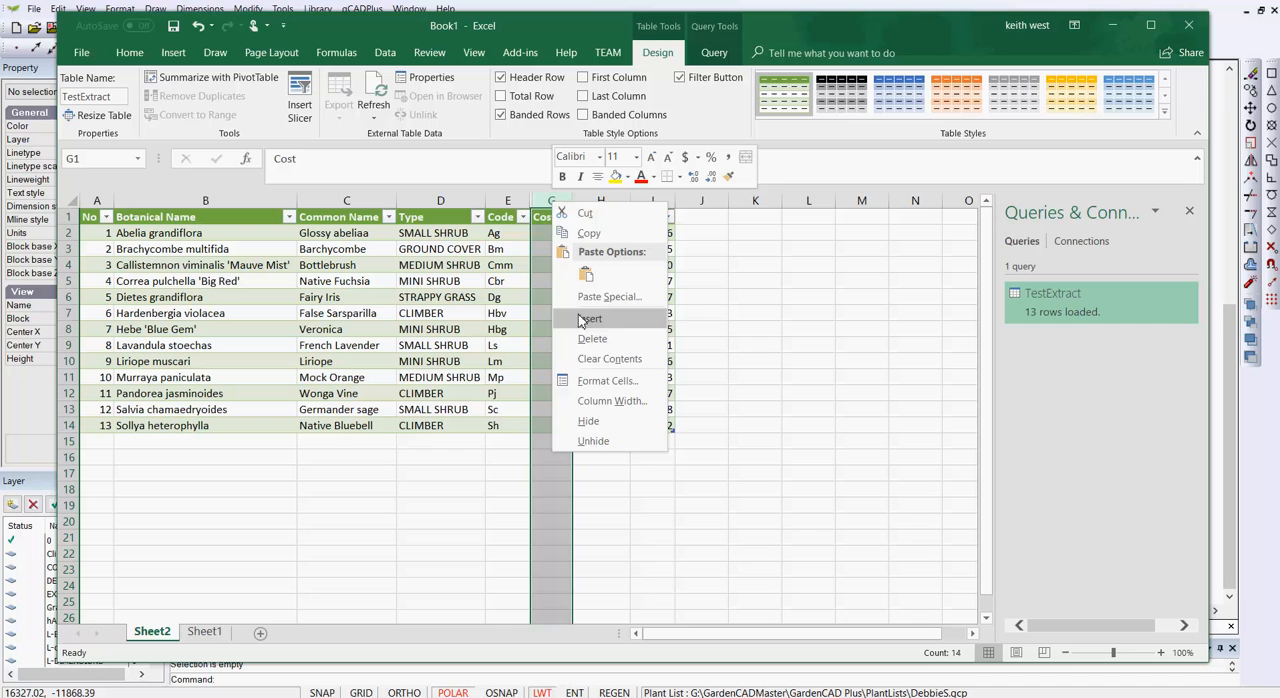
{"action": "left_click", "coordinate": [594, 421]}
{"action": "right_click", "coordinate": [557, 203]}
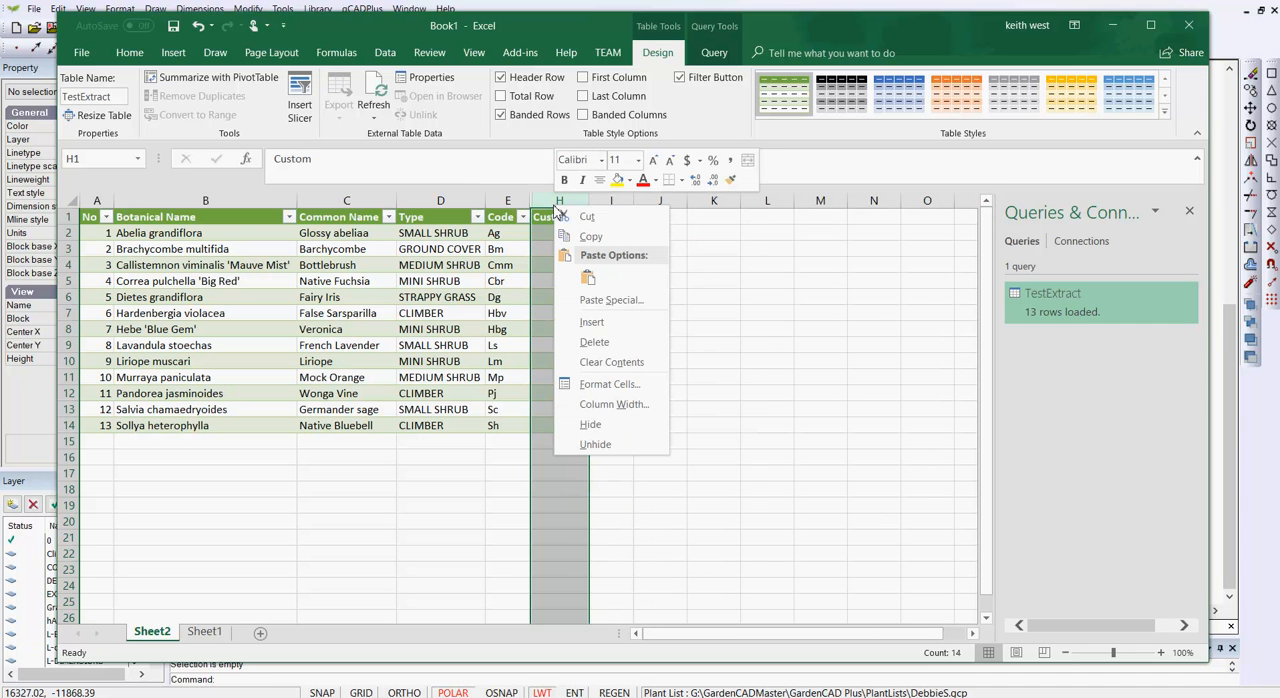
{"action": "left_click", "coordinate": [607, 425]}
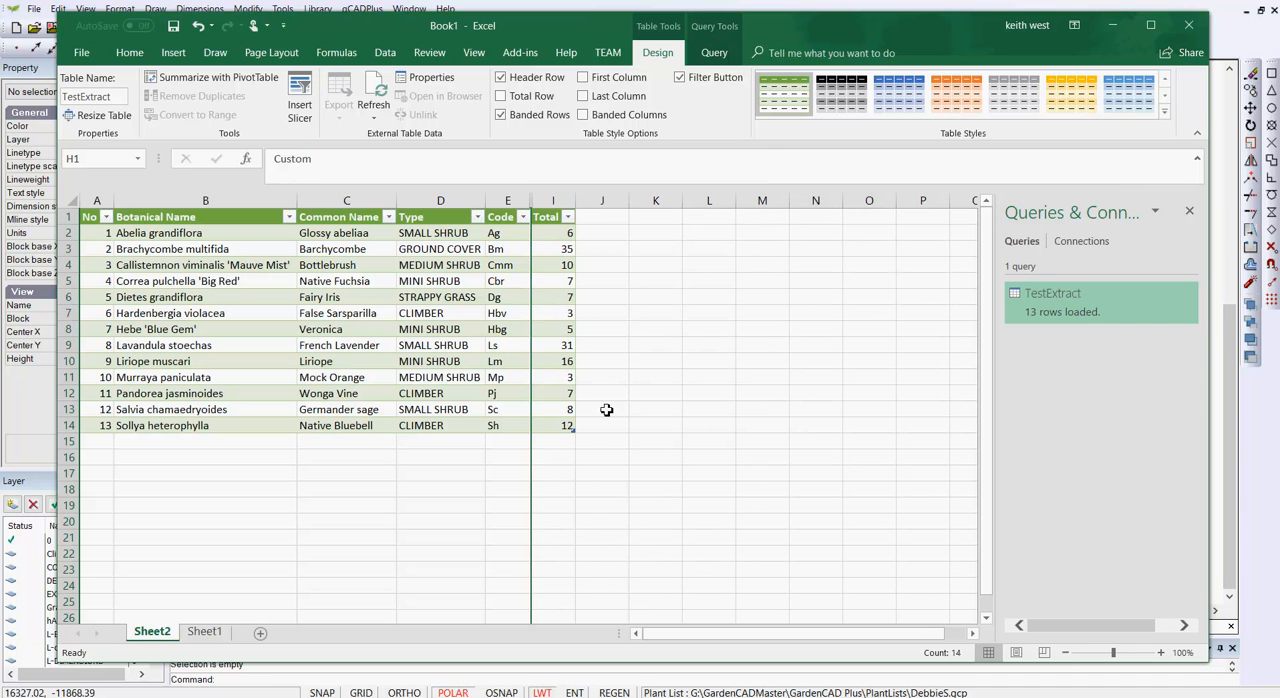
{"action": "left_click", "coordinate": [643, 503]}
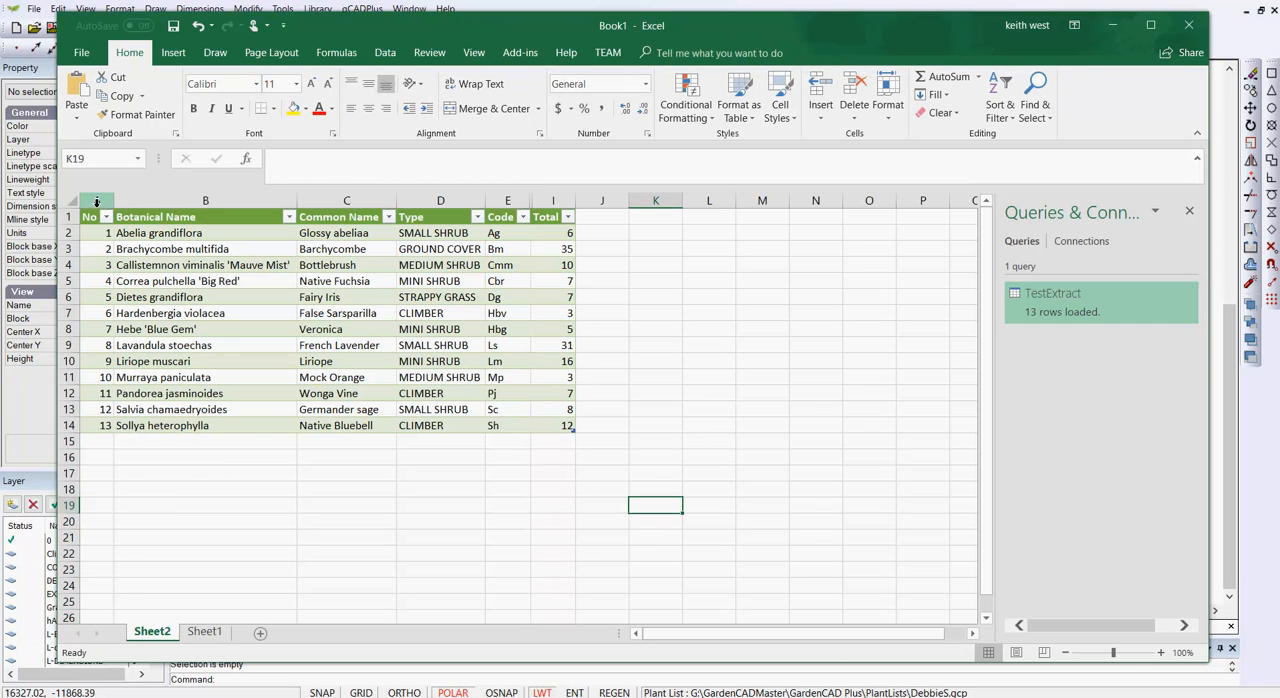
{"action": "right_click", "coordinate": [96, 203]}
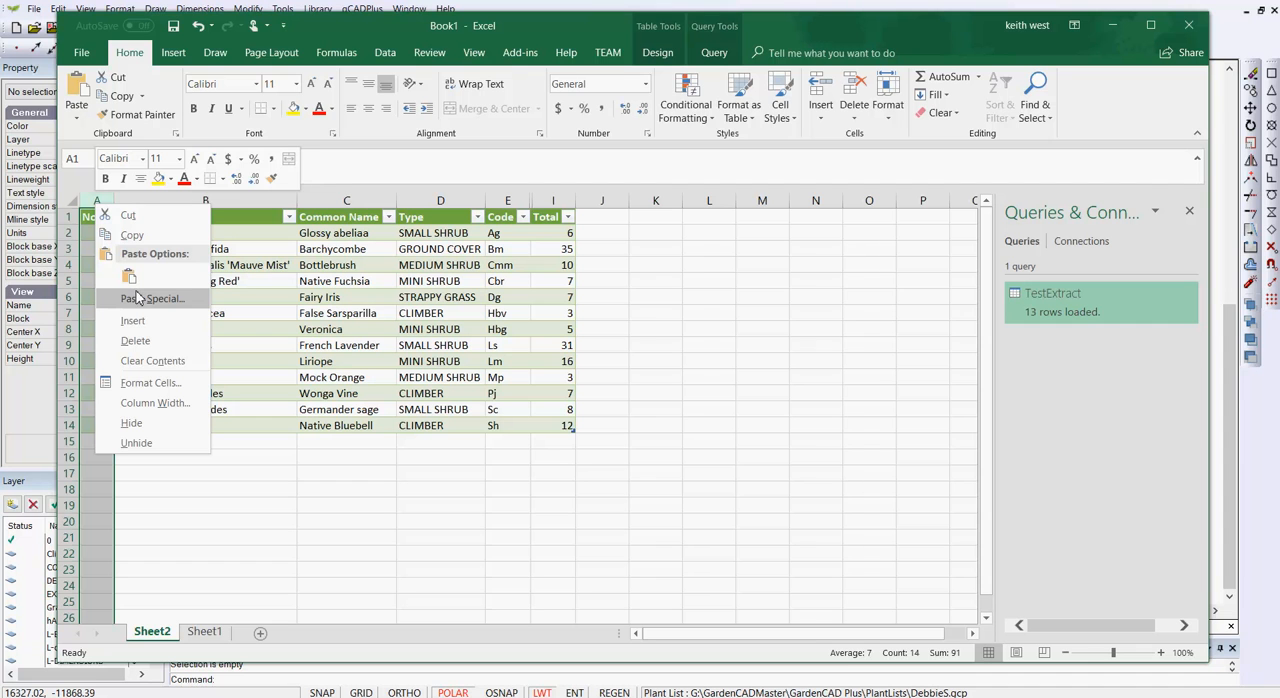
{"action": "left_click", "coordinate": [148, 425]}
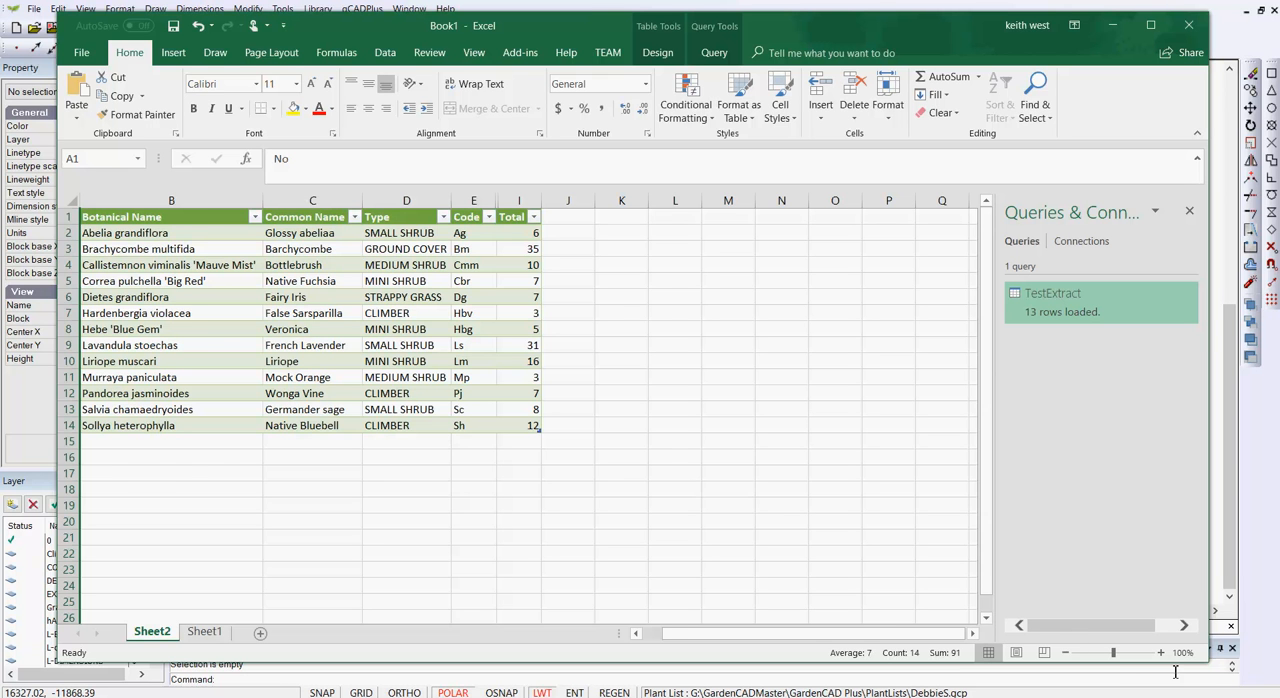
- Remove the filter buttons from the plant table's header row
{"action": "left_click_drag", "start_coordinate": [1113, 652], "coordinate": [1119, 652]}
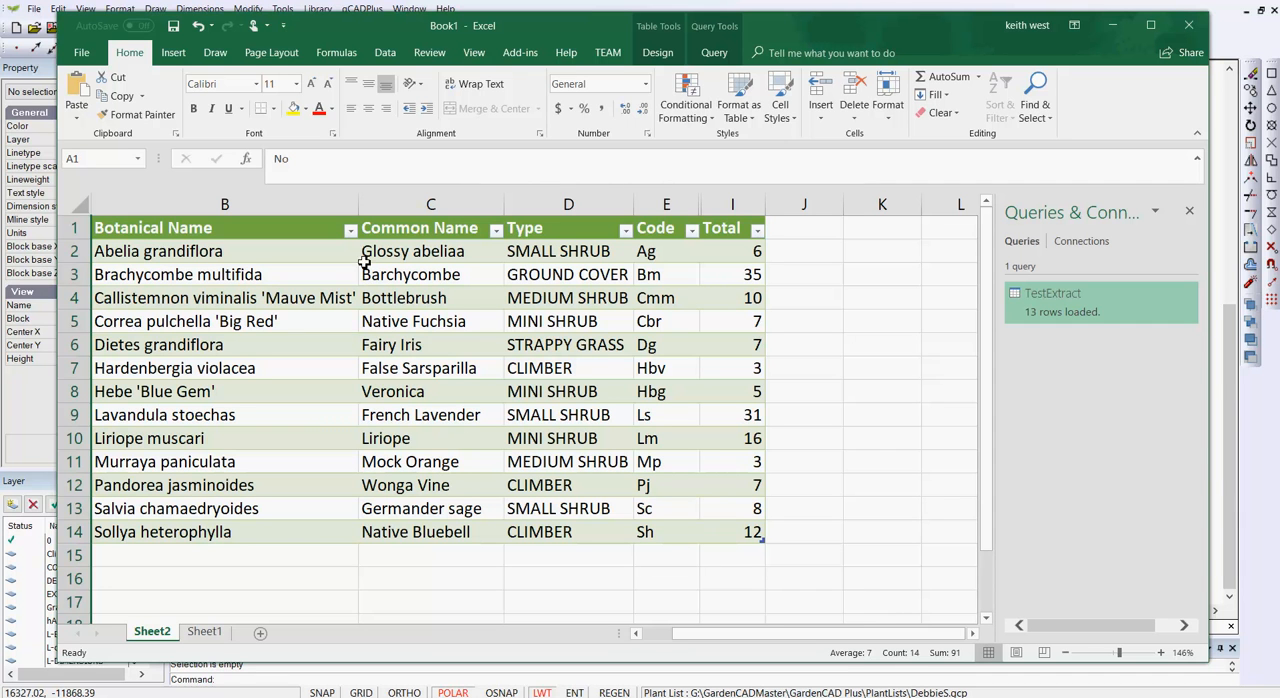
{"action": "left_click", "coordinate": [350, 230]}
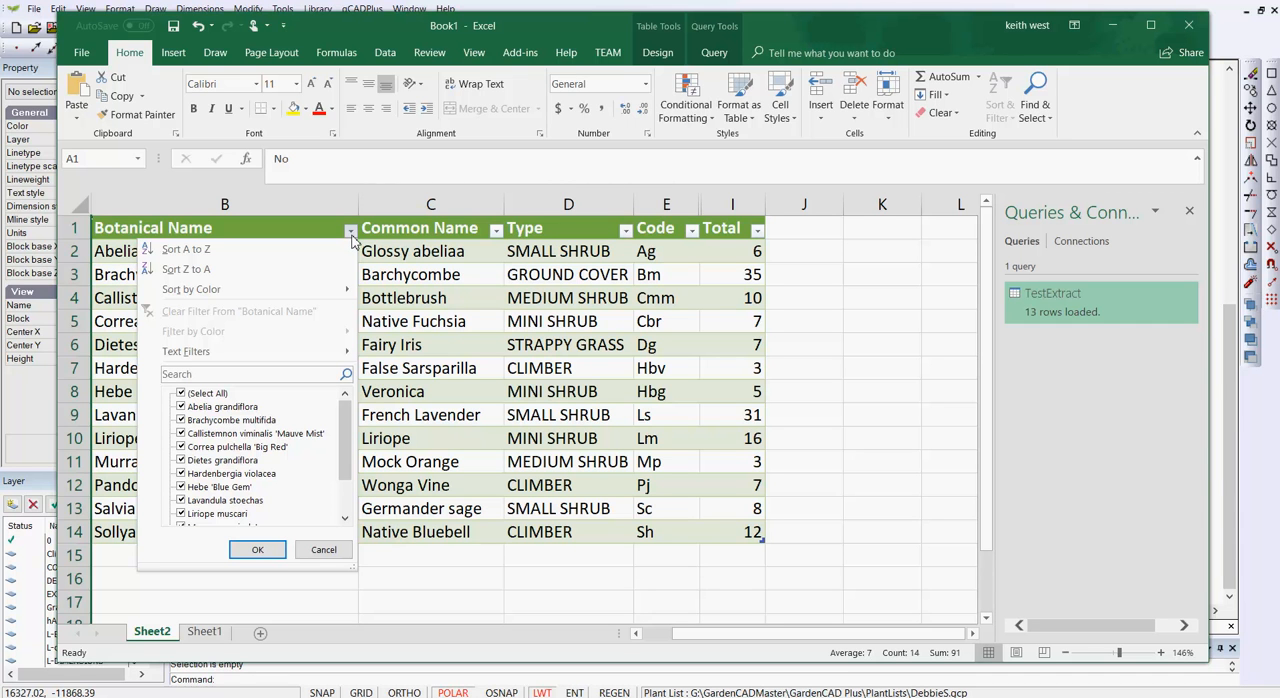
{"action": "left_click", "coordinate": [323, 551]}
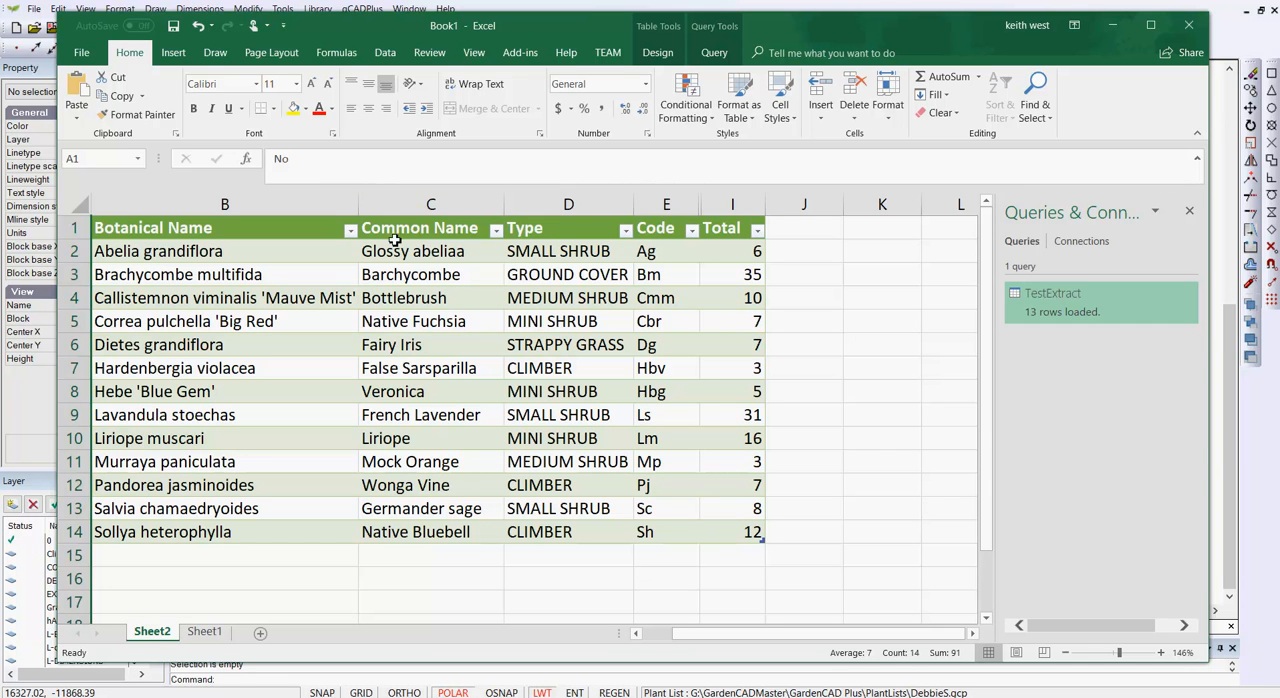
{"action": "left_click", "coordinate": [385, 52]}
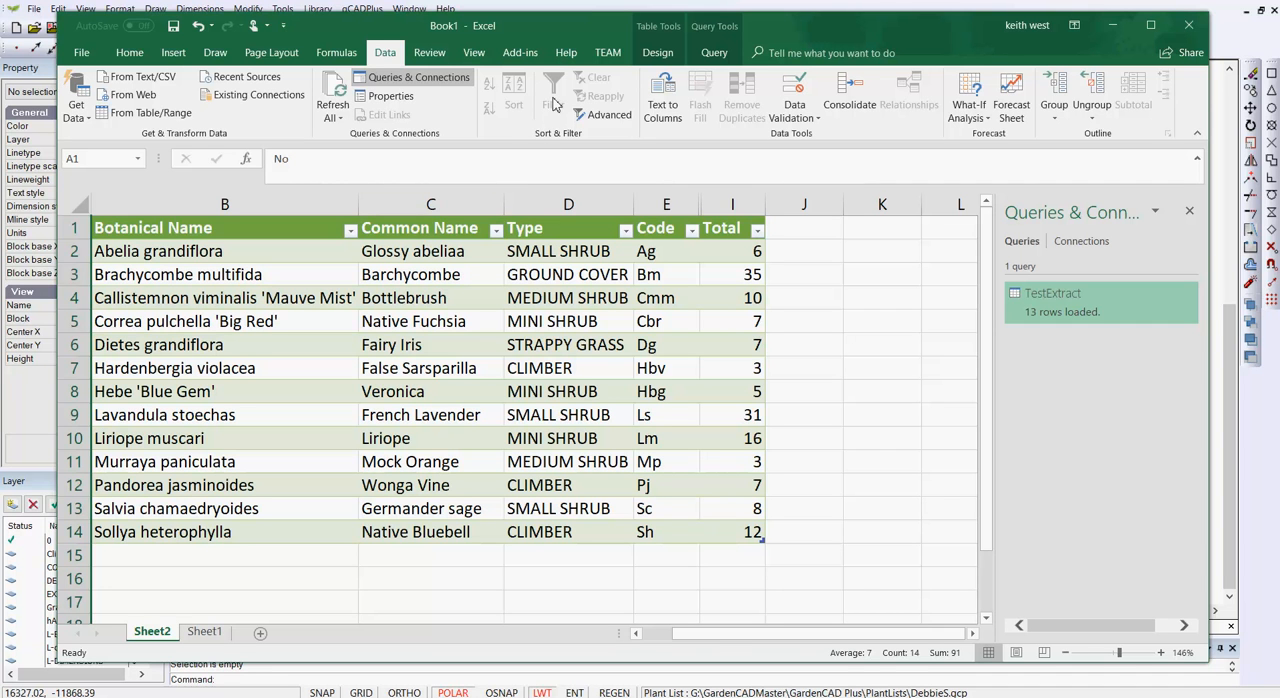
{"action": "left_click", "coordinate": [418, 300]}
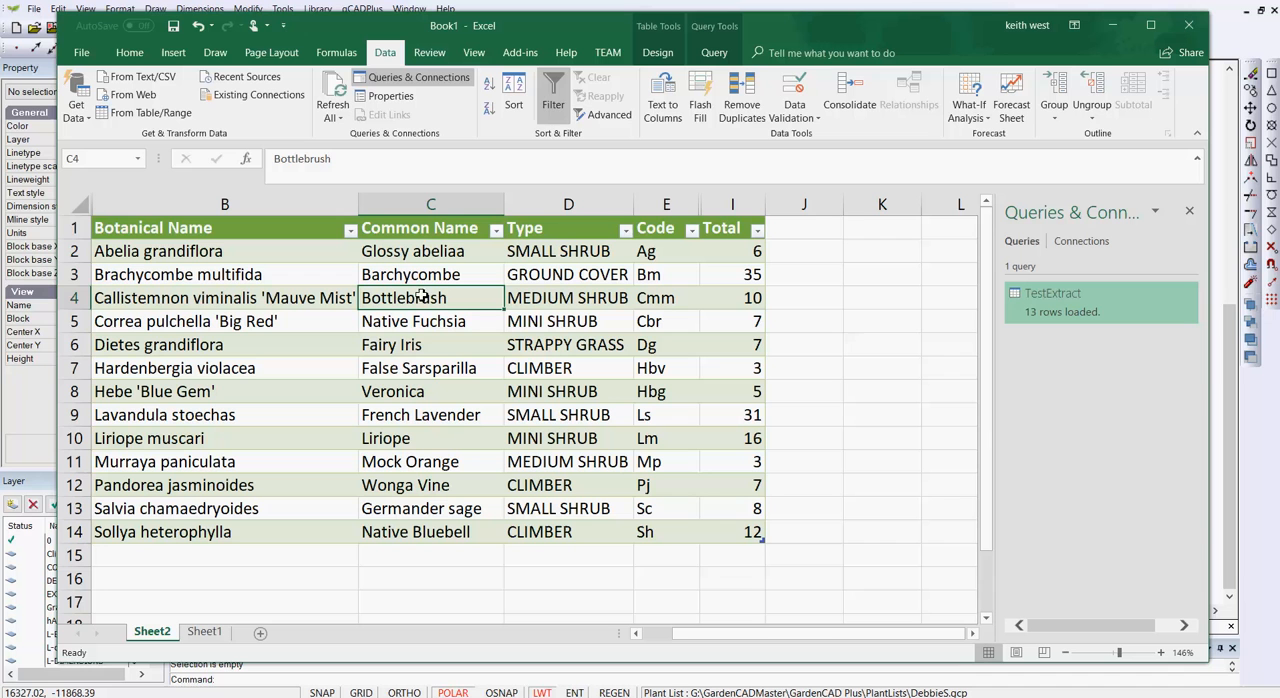
{"action": "left_click", "coordinate": [557, 104]}
{"action": "left_click", "coordinate": [882, 345]}
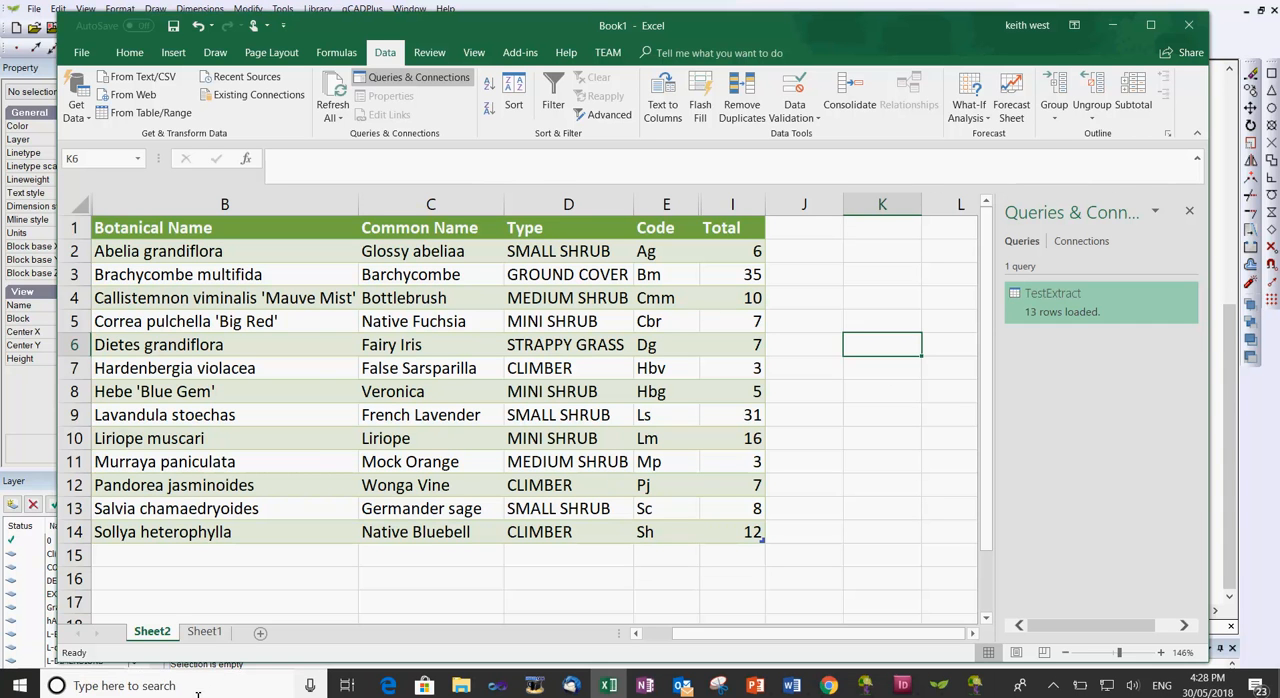
- Switch to Snipping Tool and capture a new snip covering the plant table from its header to the last row
{"action": "left_click", "coordinate": [205, 690]}
{"action": "type", "text": "sn"}
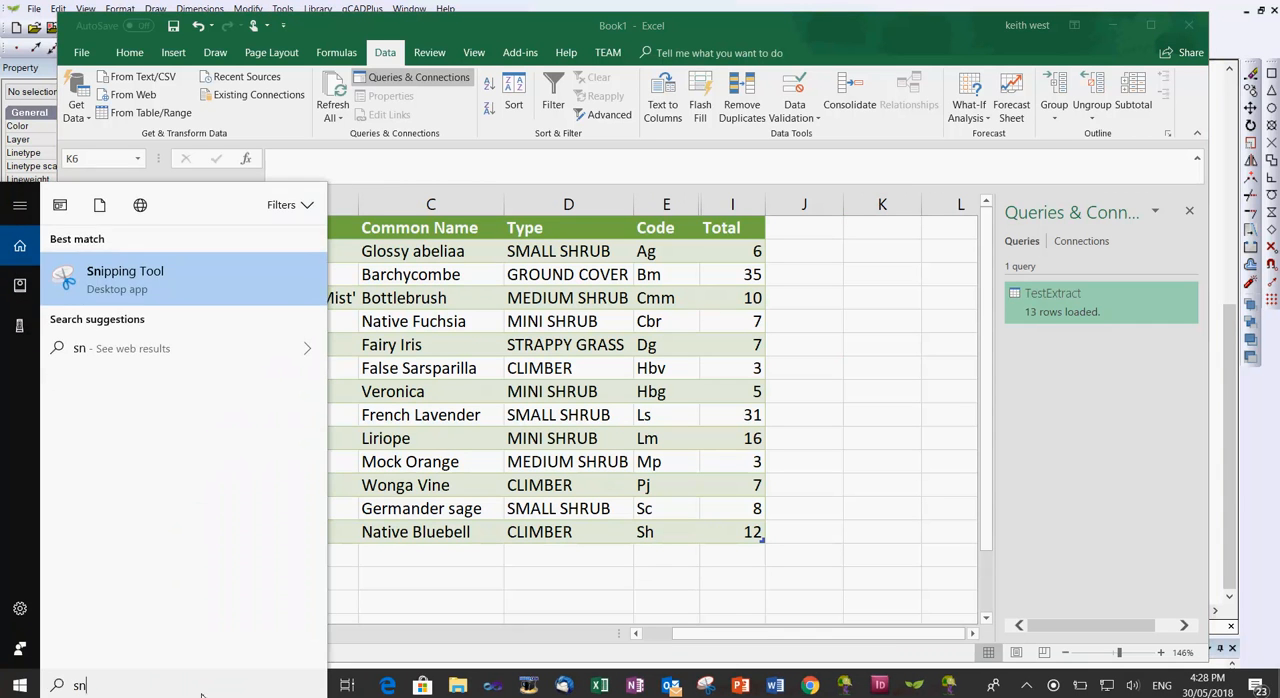
{"action": "type", "text": "ip"}
{"action": "key", "text": "Return"}
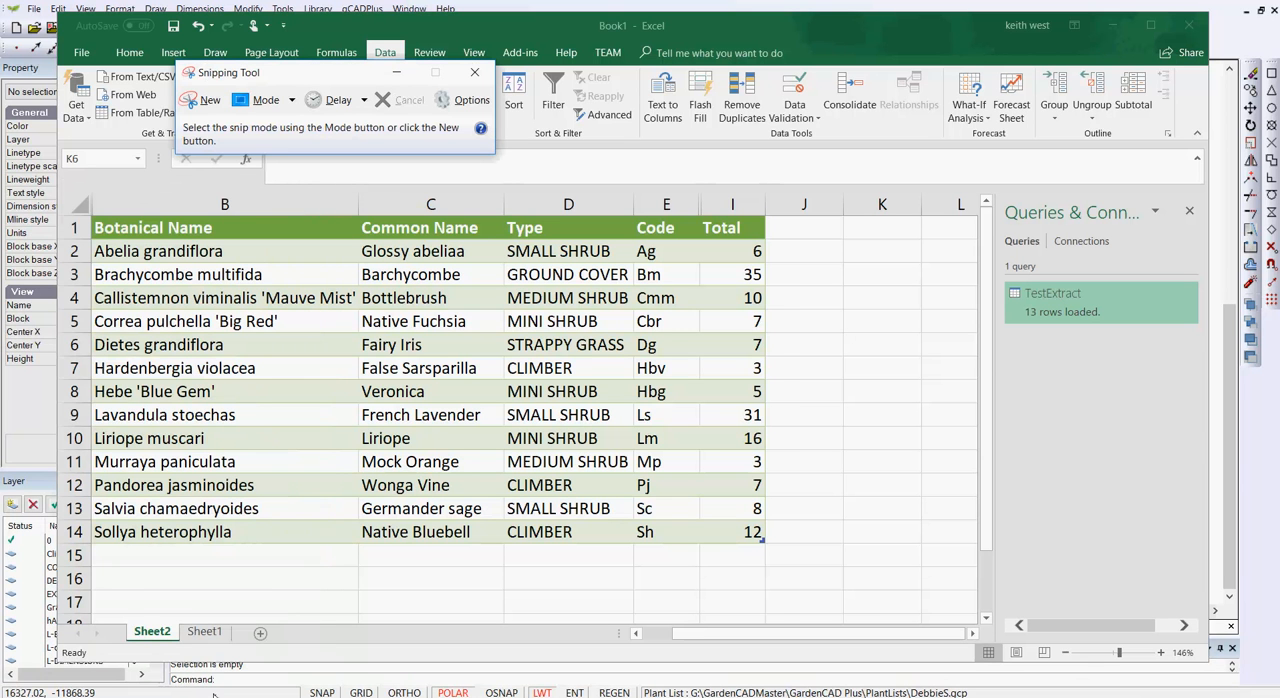
{"action": "left_click", "coordinate": [206, 101]}
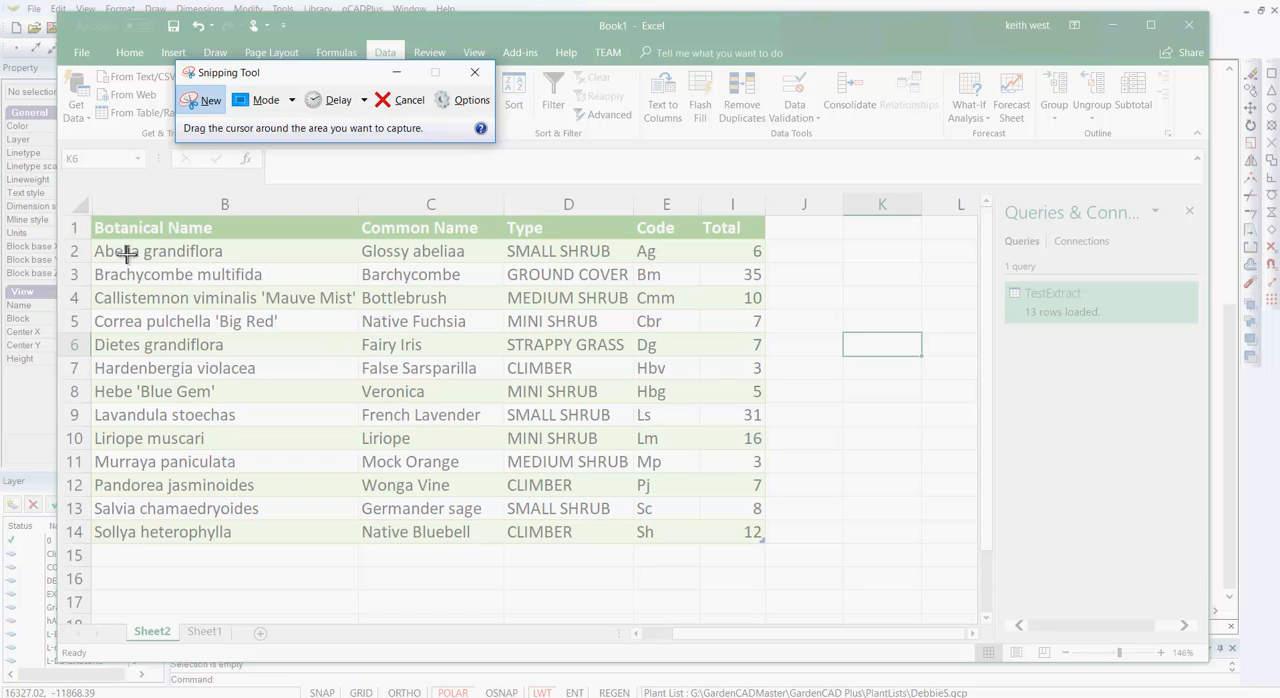
{"action": "left_click_drag", "start_coordinate": [103, 226], "coordinate": [768, 543]}
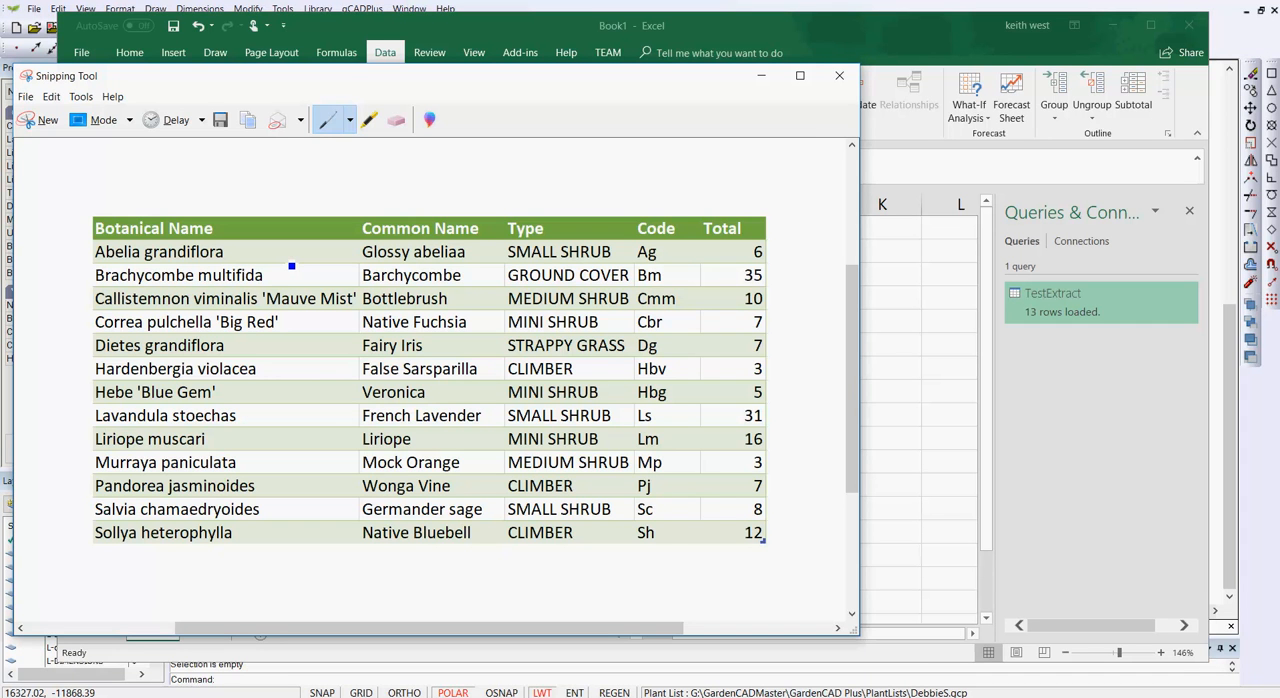
- Save the plant table snip to the Desktop as a JPEG file named Capture.JPG
{"action": "left_click", "coordinate": [26, 98]}
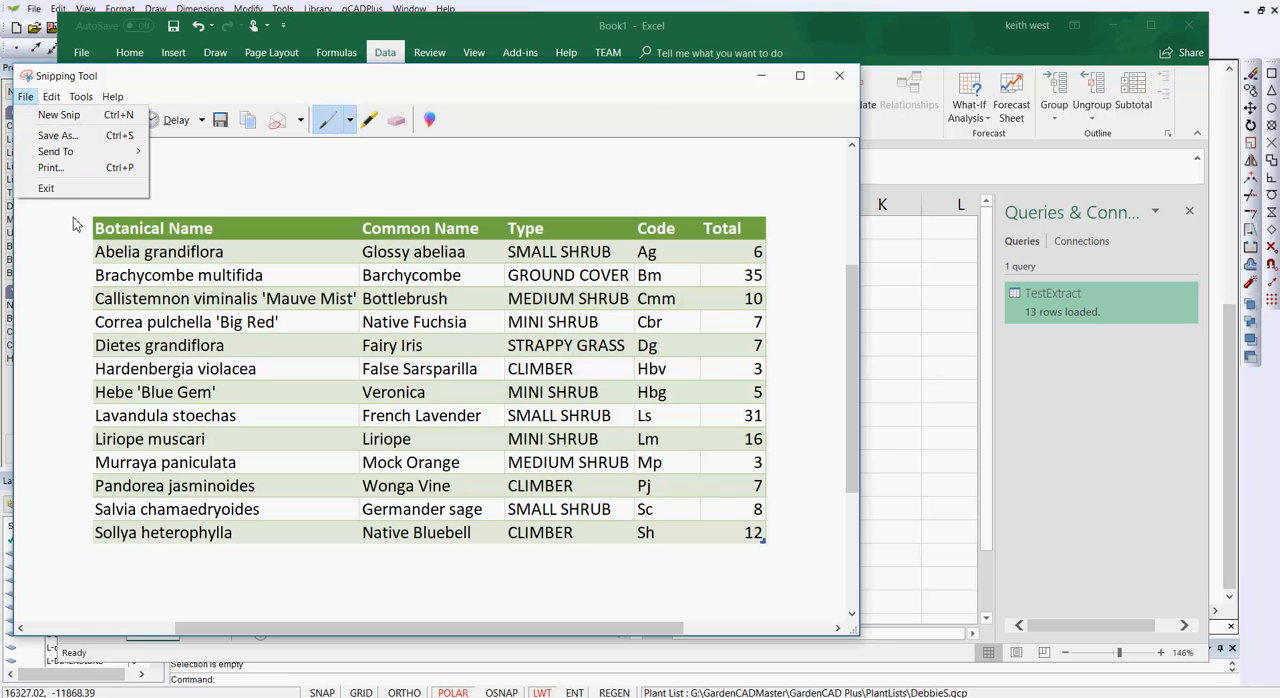
{"action": "left_click", "coordinate": [57, 135]}
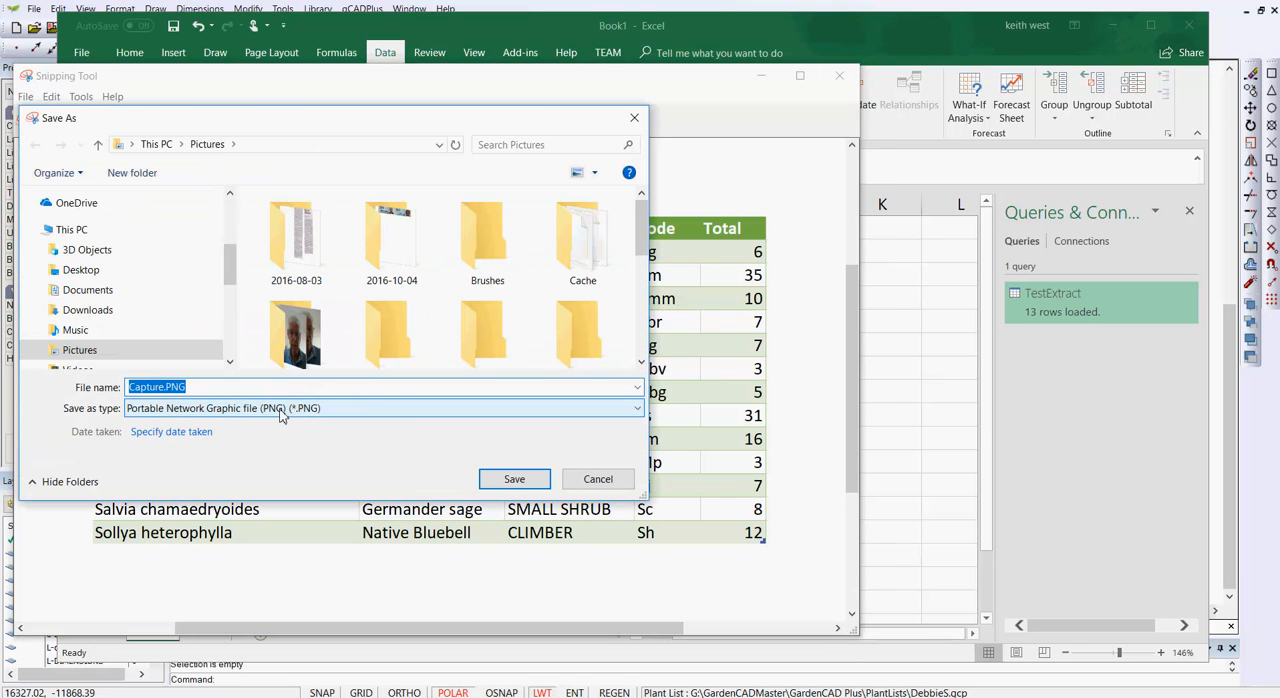
{"action": "left_click", "coordinate": [637, 410]}
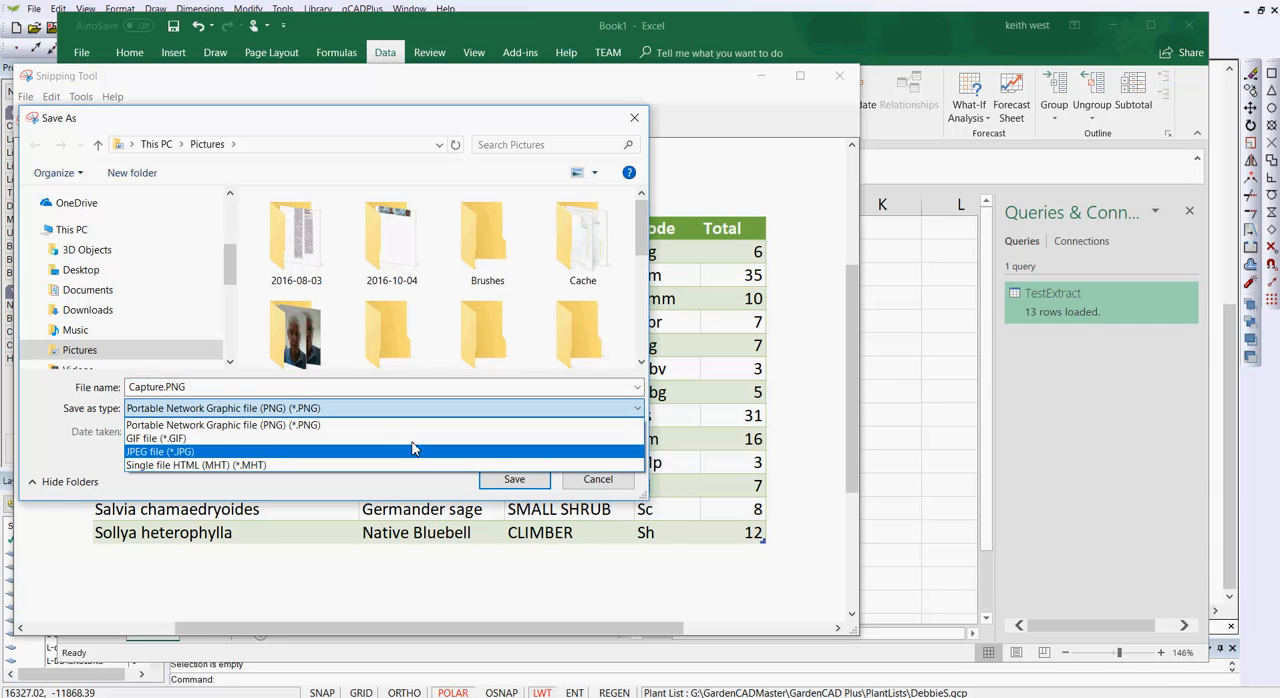
{"action": "left_click", "coordinate": [206, 454]}
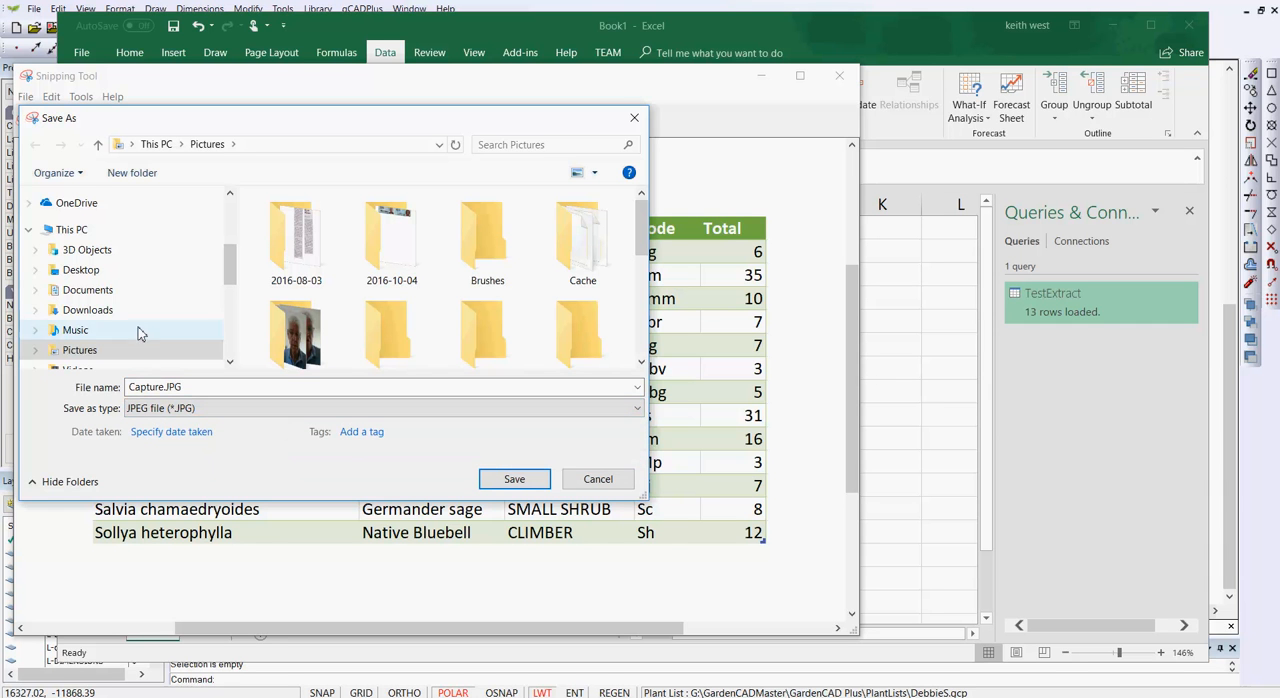
{"action": "left_click", "coordinate": [88, 274]}
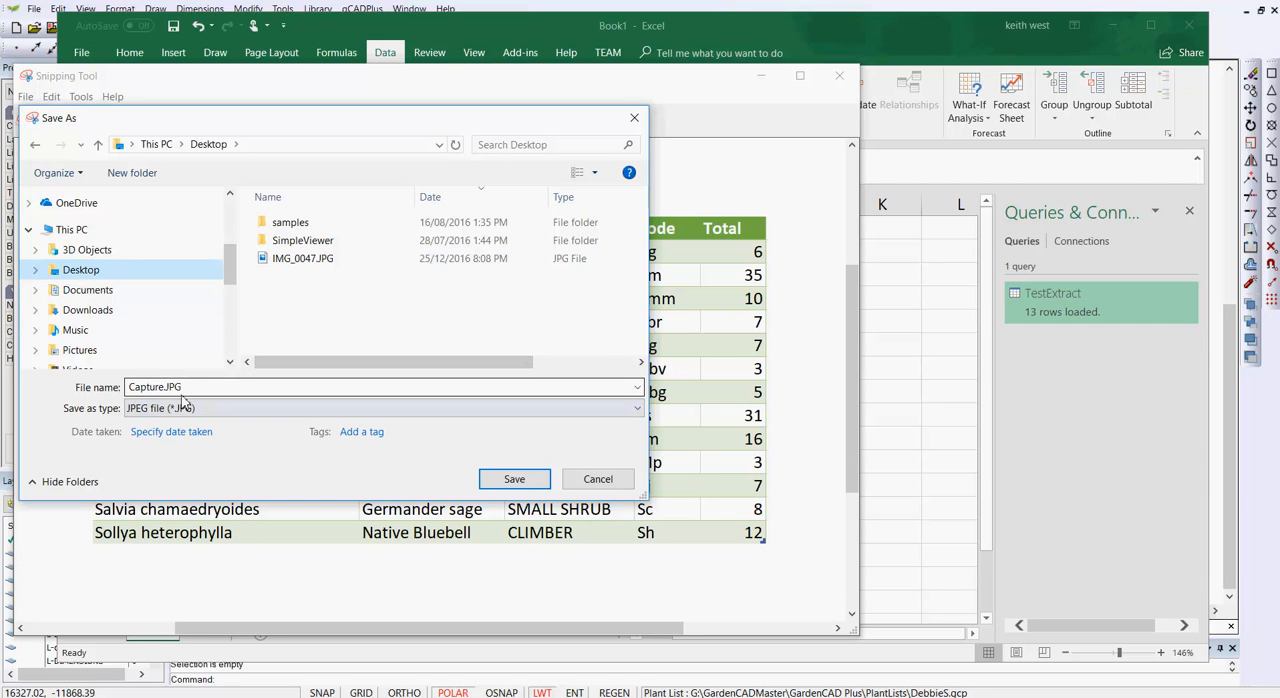
{"action": "left_click", "coordinate": [512, 484]}
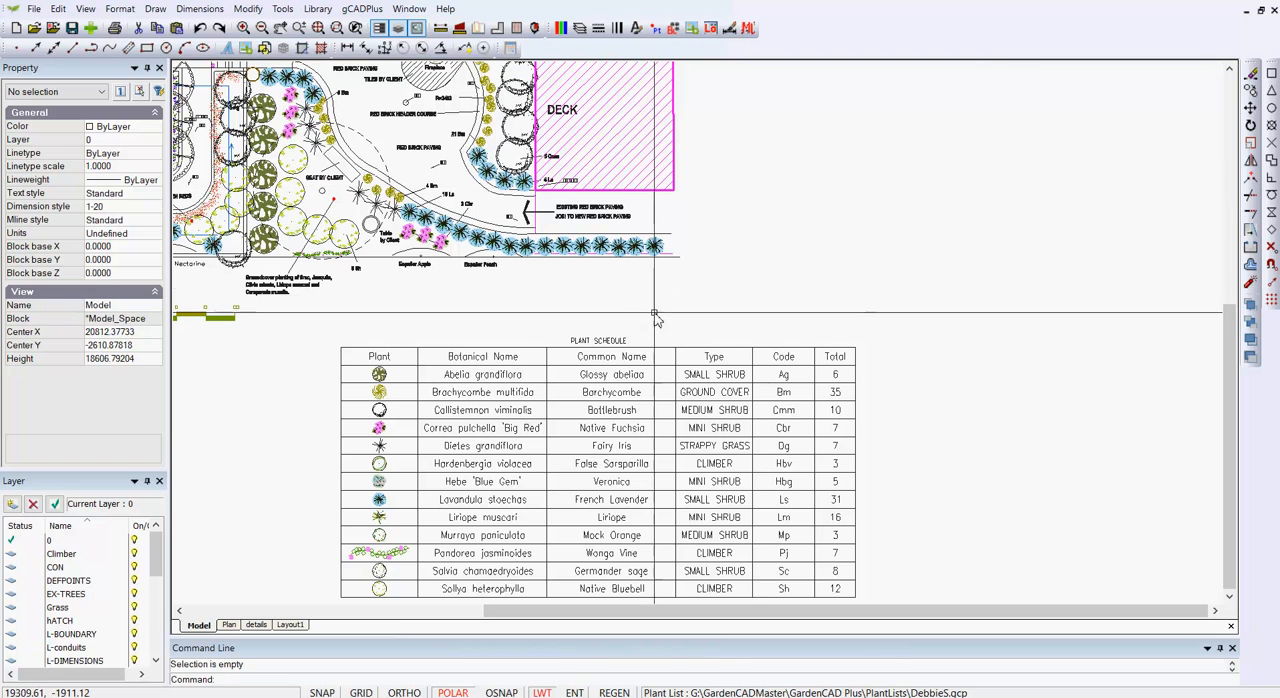
- Switch to the garden drawing in gCADPlus and add Capture.JPG from the Desktop as a raster image in the Image Manager
{"action": "left_click", "coordinate": [155, 9]}
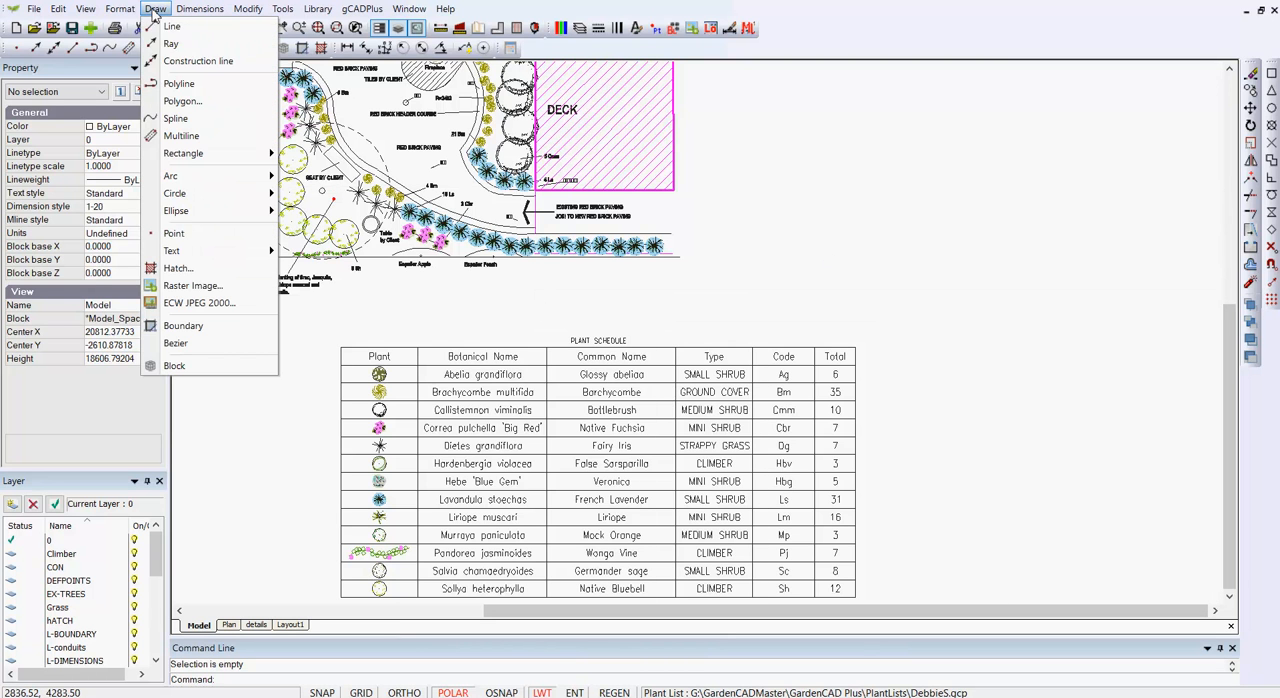
{"action": "left_click", "coordinate": [191, 287]}
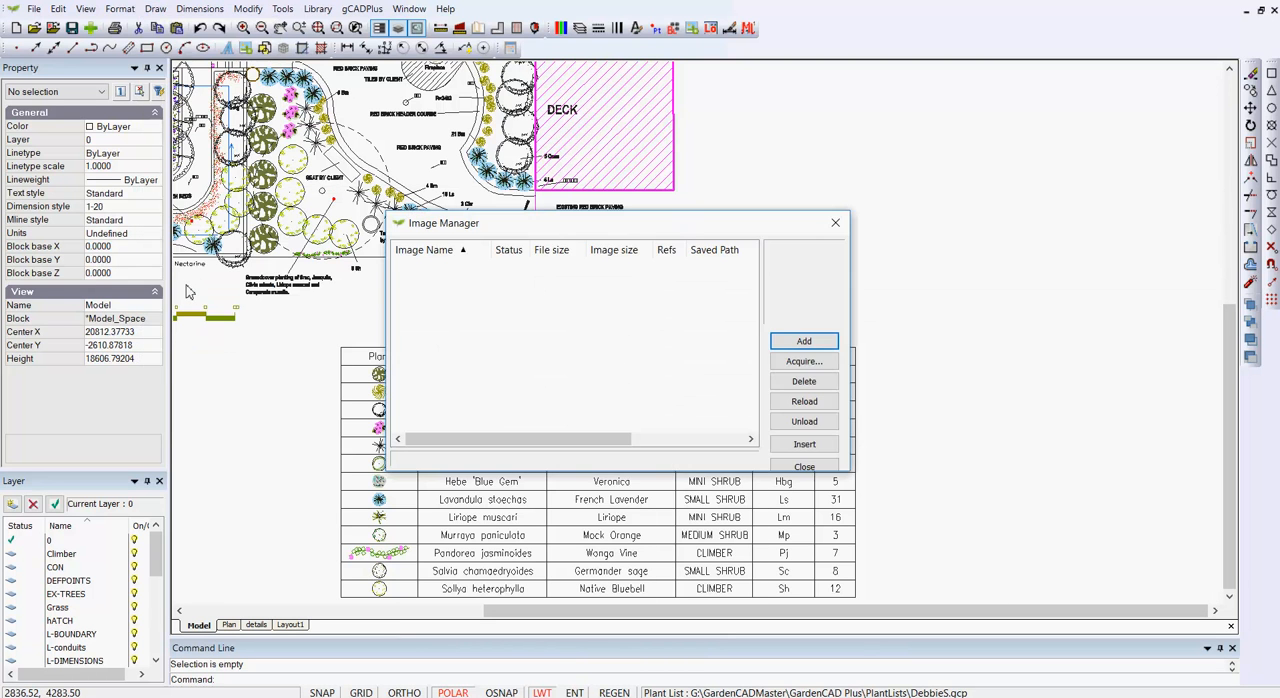
{"action": "left_click", "coordinate": [804, 341]}
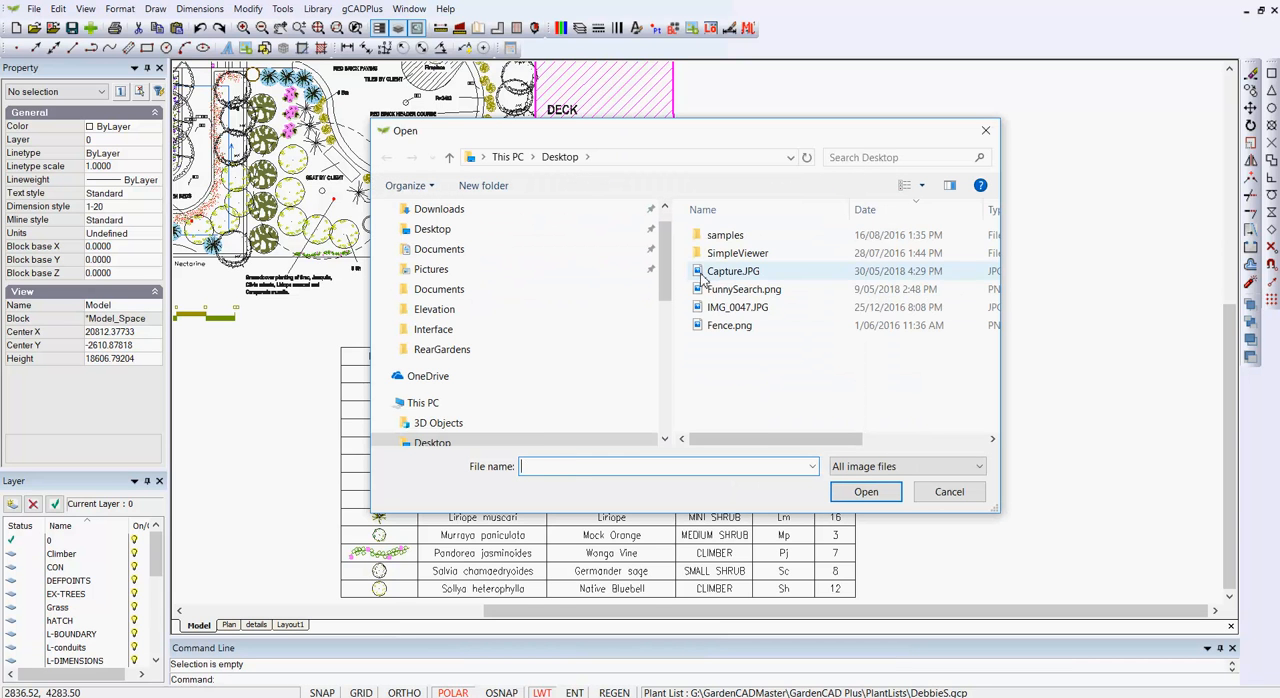
{"action": "left_click", "coordinate": [733, 271]}
{"action": "left_click", "coordinate": [862, 491]}
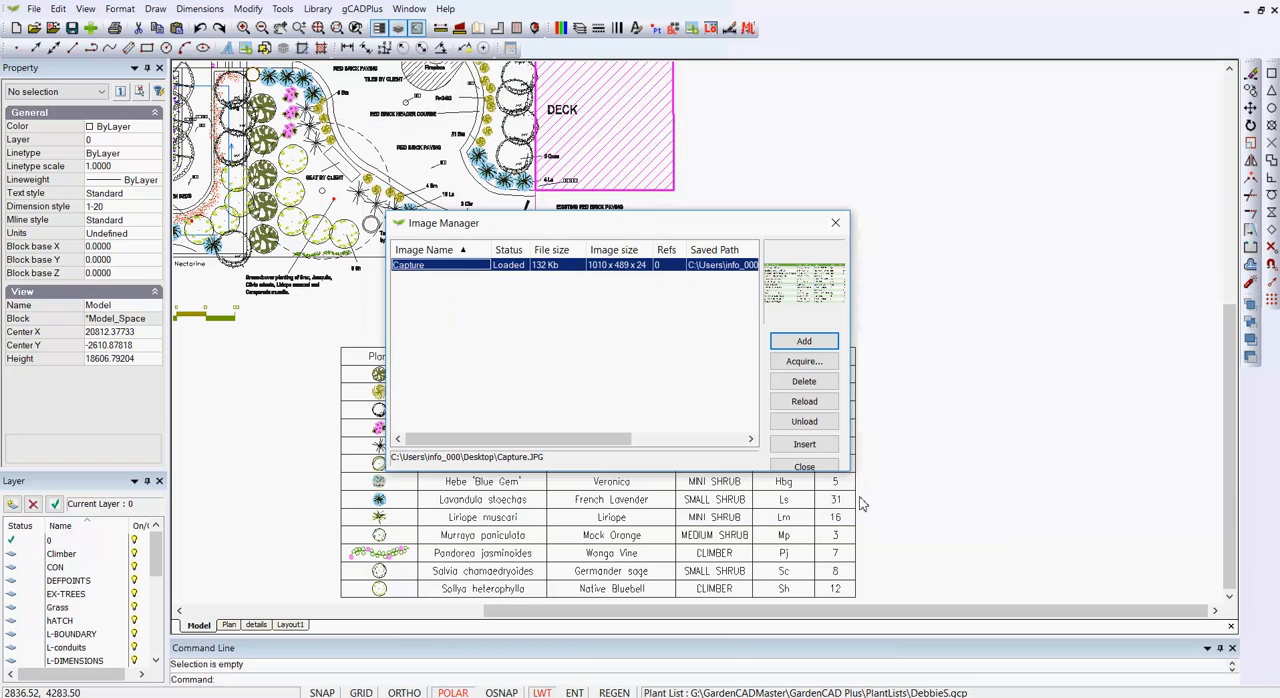
- Insert the Capture image in model space up and to the right of the plant schedule, specifying insertion point and scale on-screen
{"action": "left_click", "coordinate": [804, 444]}
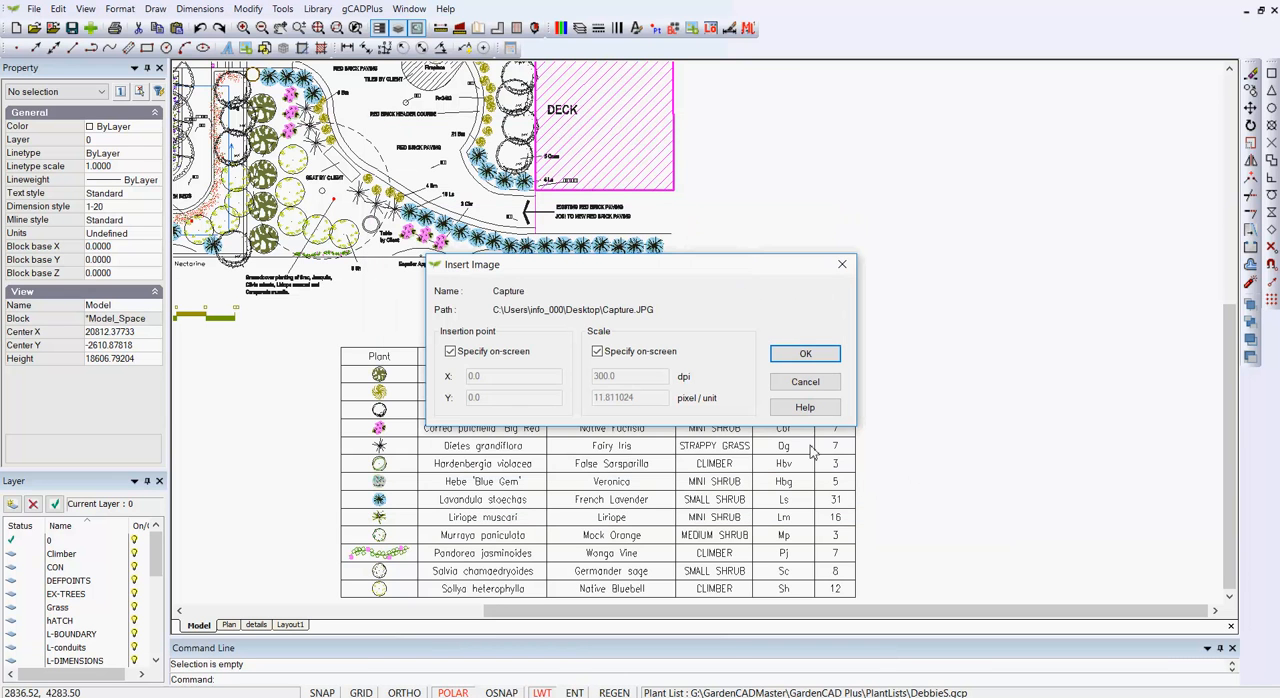
{"action": "left_click", "coordinate": [806, 355]}
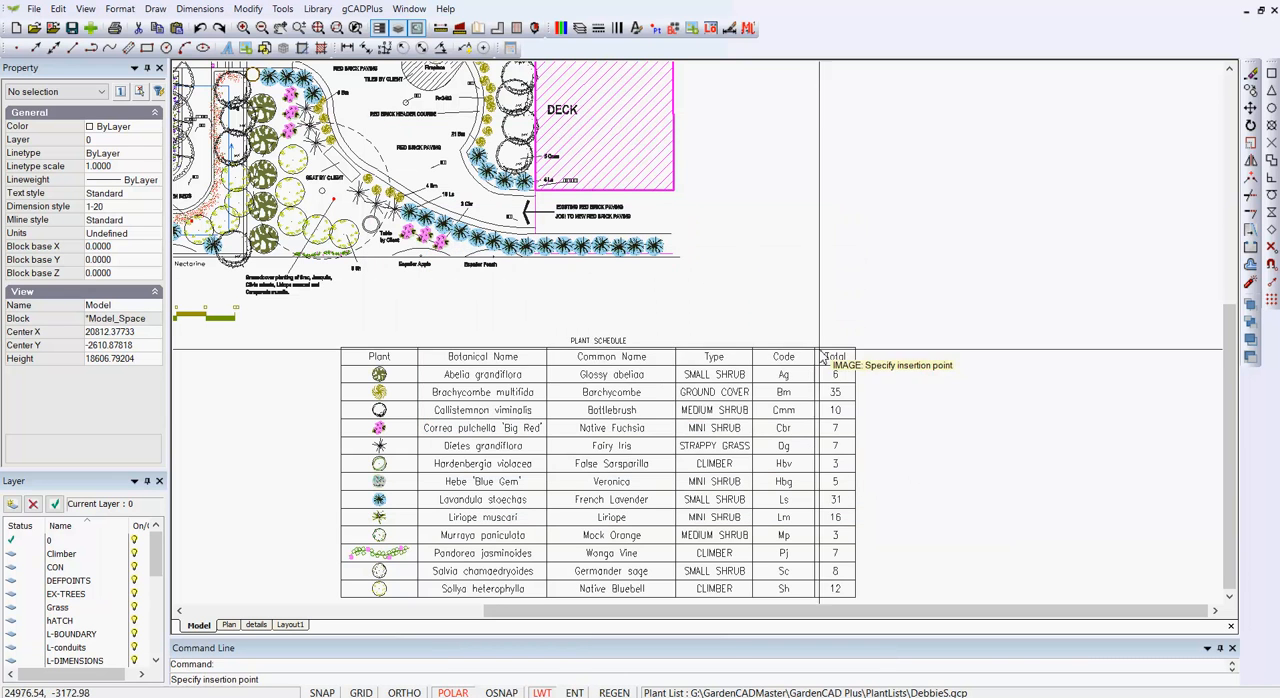
{"action": "left_click", "coordinate": [857, 304]}
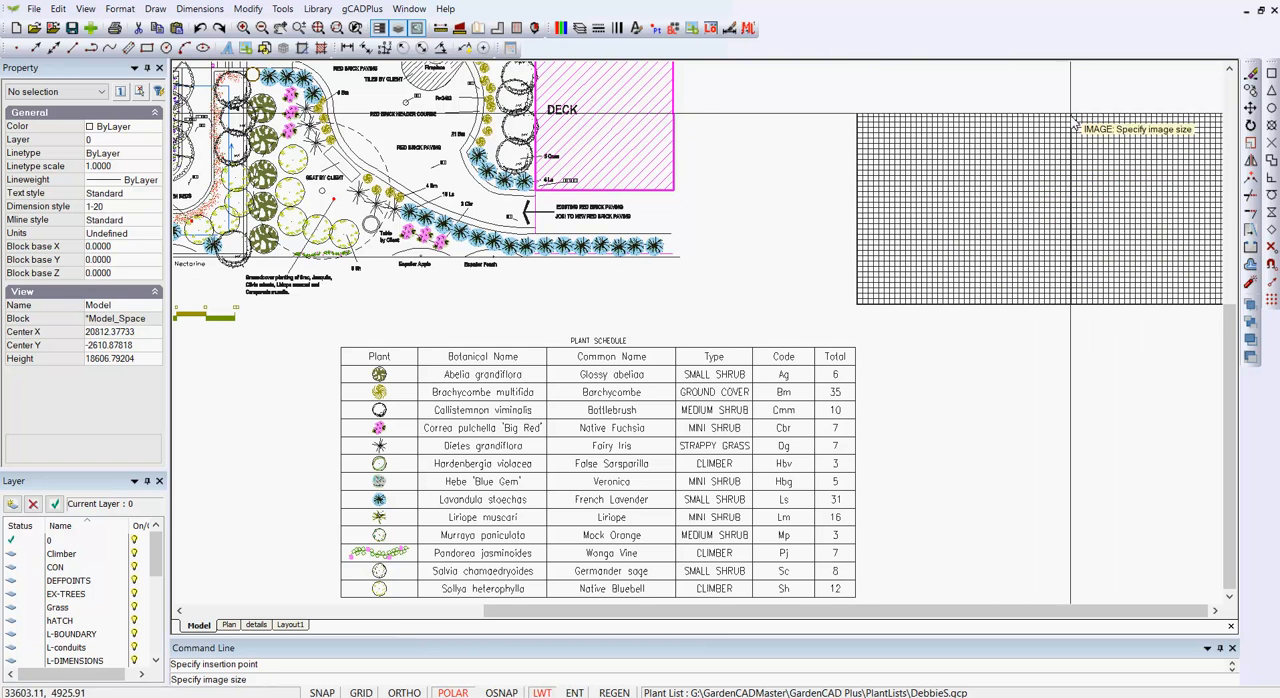
{"action": "left_click", "coordinate": [1072, 95]}
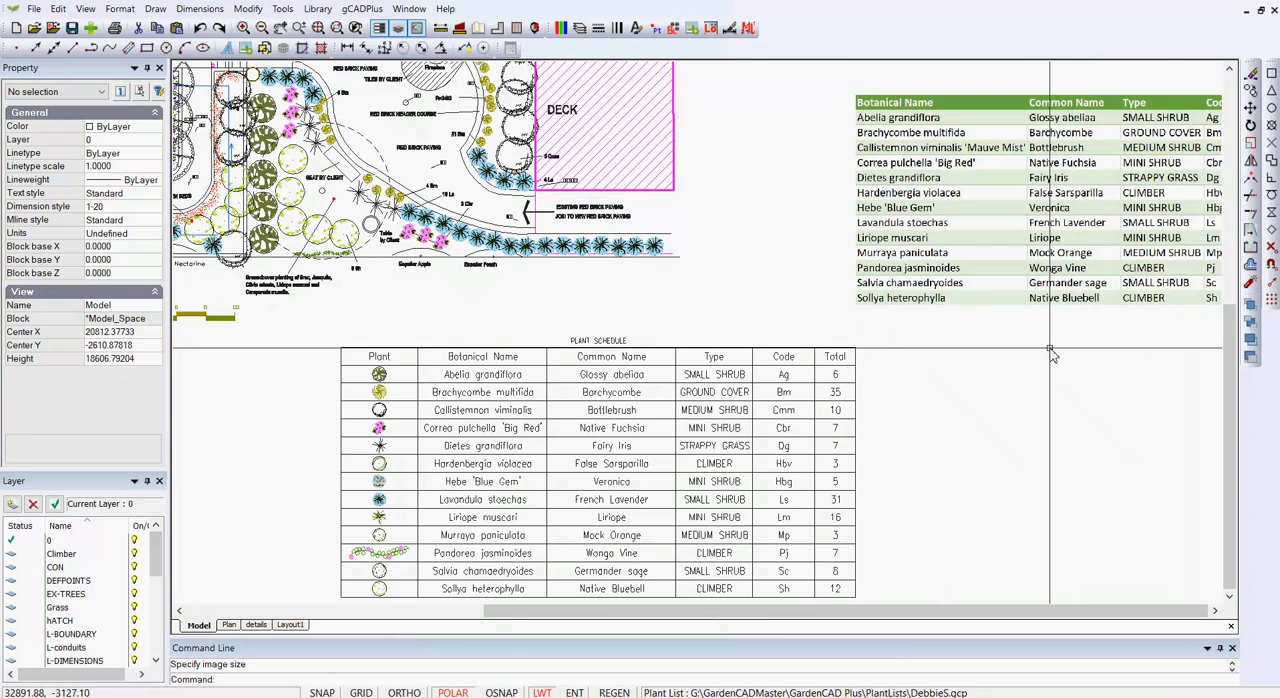
- On Layout2, select the full garden plan viewport and the smaller plant table viewport in turn to examine their extents and properties
{"action": "scroll", "coordinate": [1050, 352], "scroll_direction": "up", "scroll_amount": 2}
{"action": "scroll", "coordinate": [1050, 352], "scroll_direction": "down", "scroll_amount": 1}
{"action": "middle_click_drag", "start_coordinate": [908, 409], "coordinate": [571, 572]}
{"action": "scroll", "coordinate": [690, 420], "scroll_direction": "up", "scroll_amount": 2}
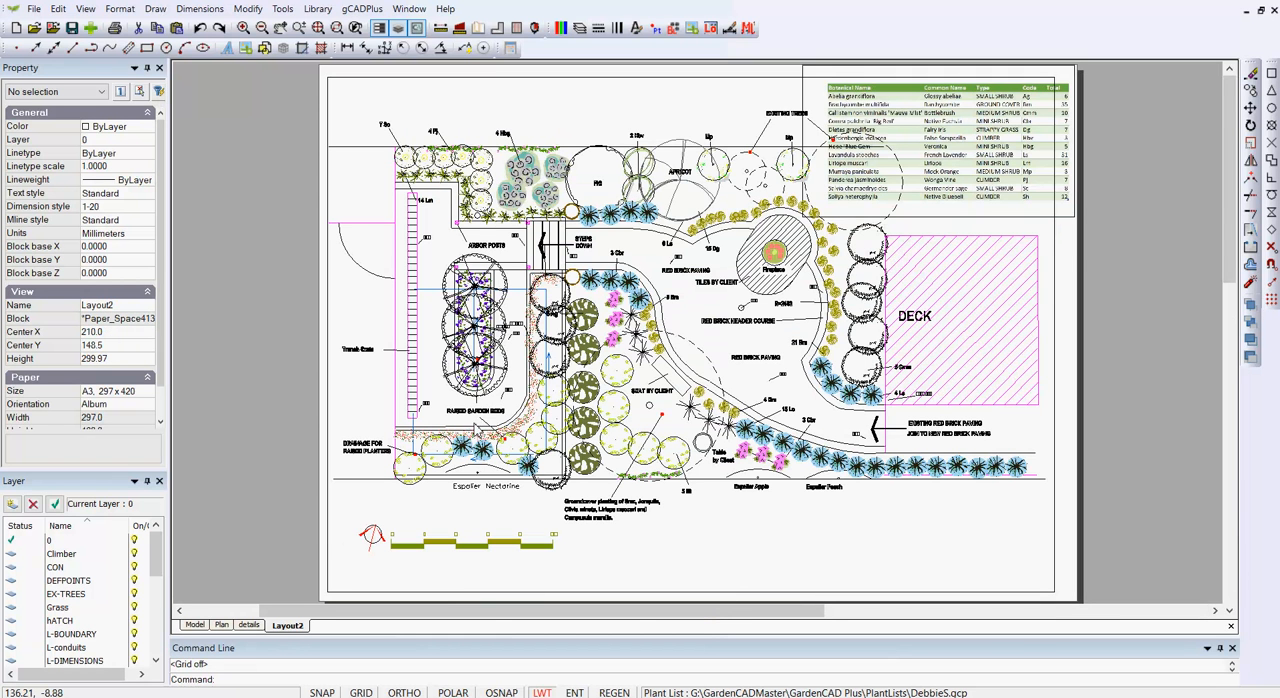
{"action": "left_click", "coordinate": [1056, 548]}
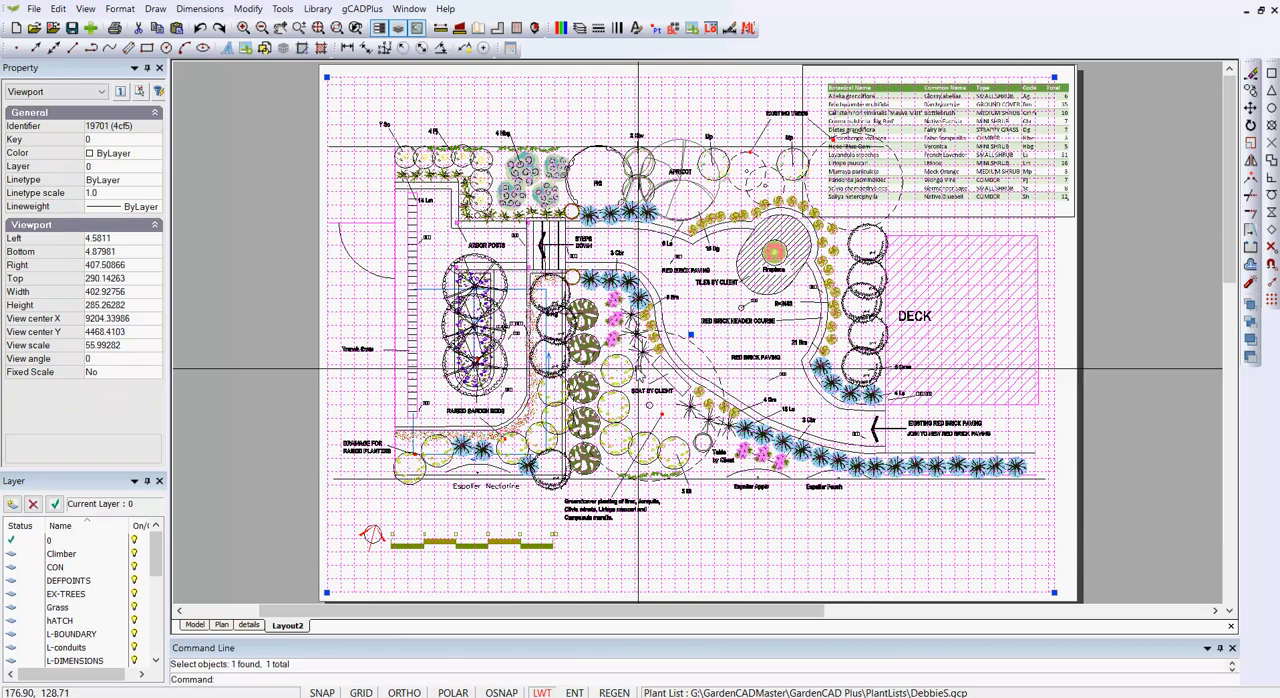
{"action": "key", "text": "Escape"}
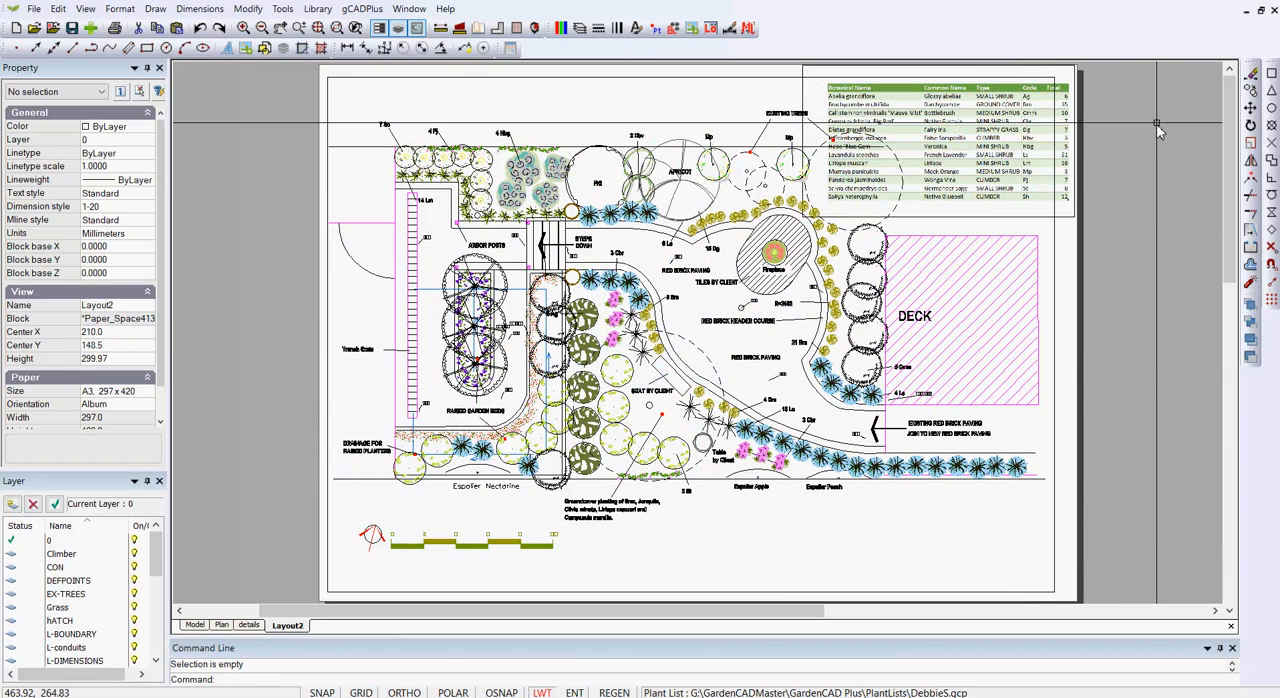
{"action": "left_click", "coordinate": [803, 114]}
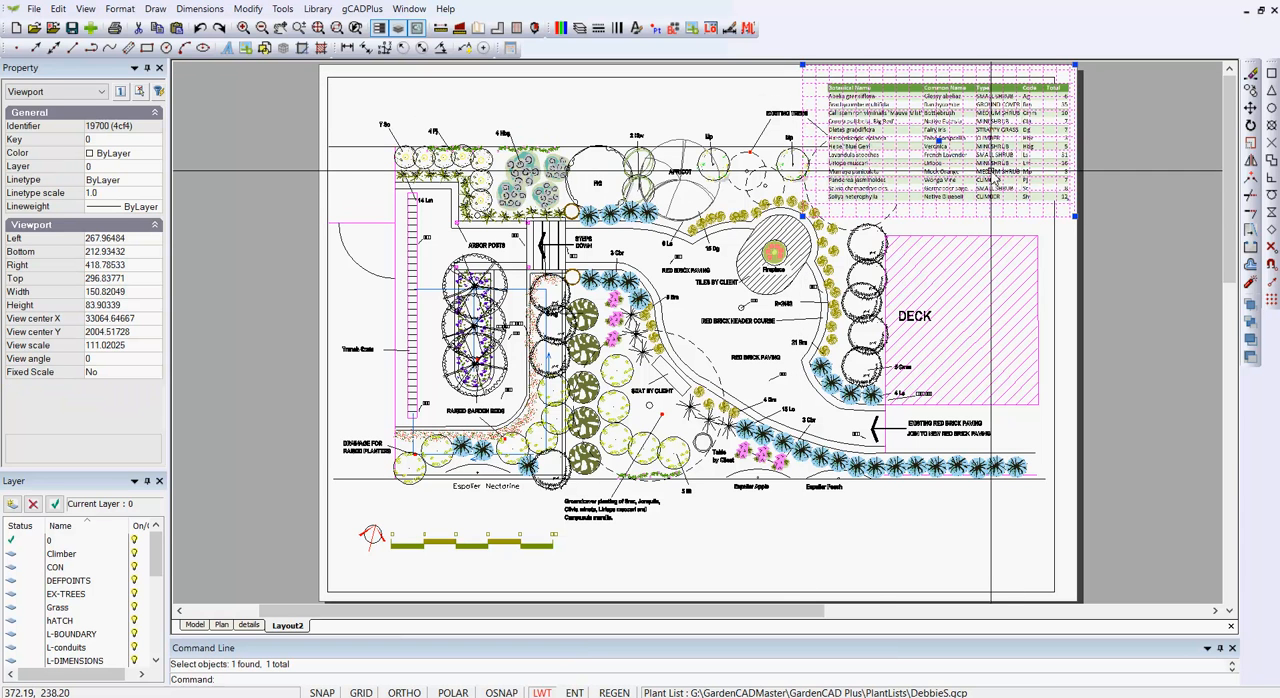
{"action": "key", "text": "Escape"}
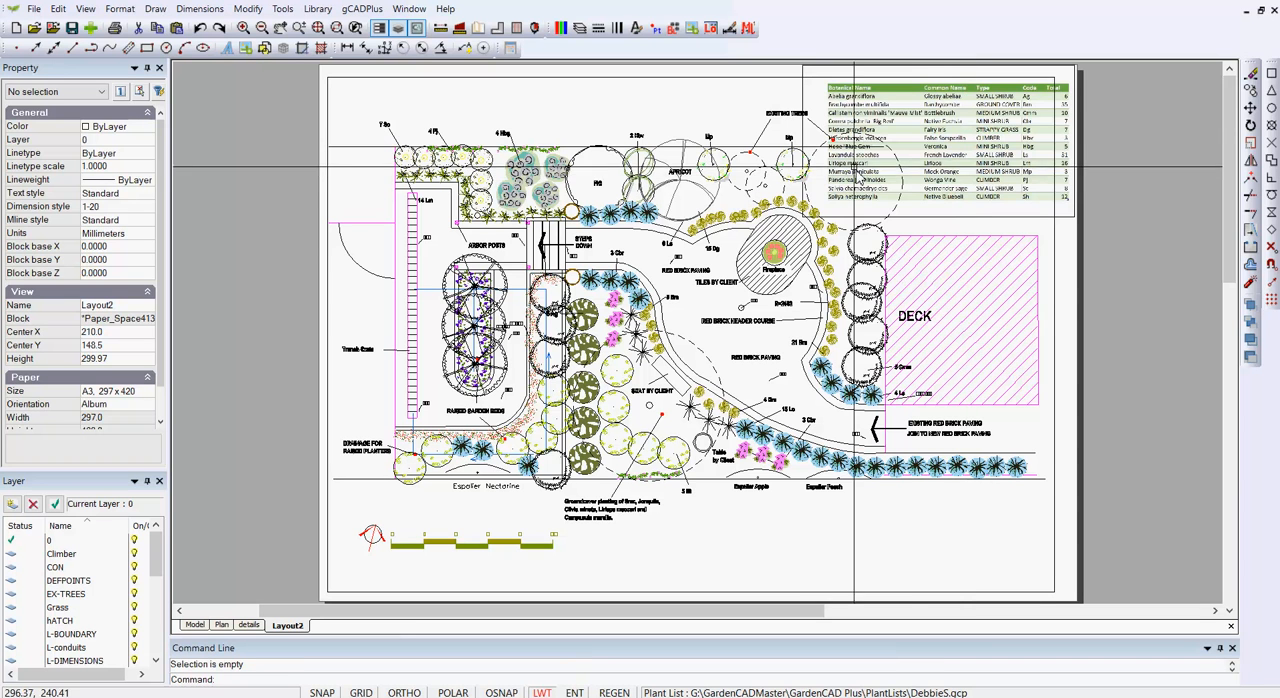
- Open the plant table viewport in model space to examine its frame around the inserted image, and display it back on the layout
{"action": "left_click", "coordinate": [804, 72]}
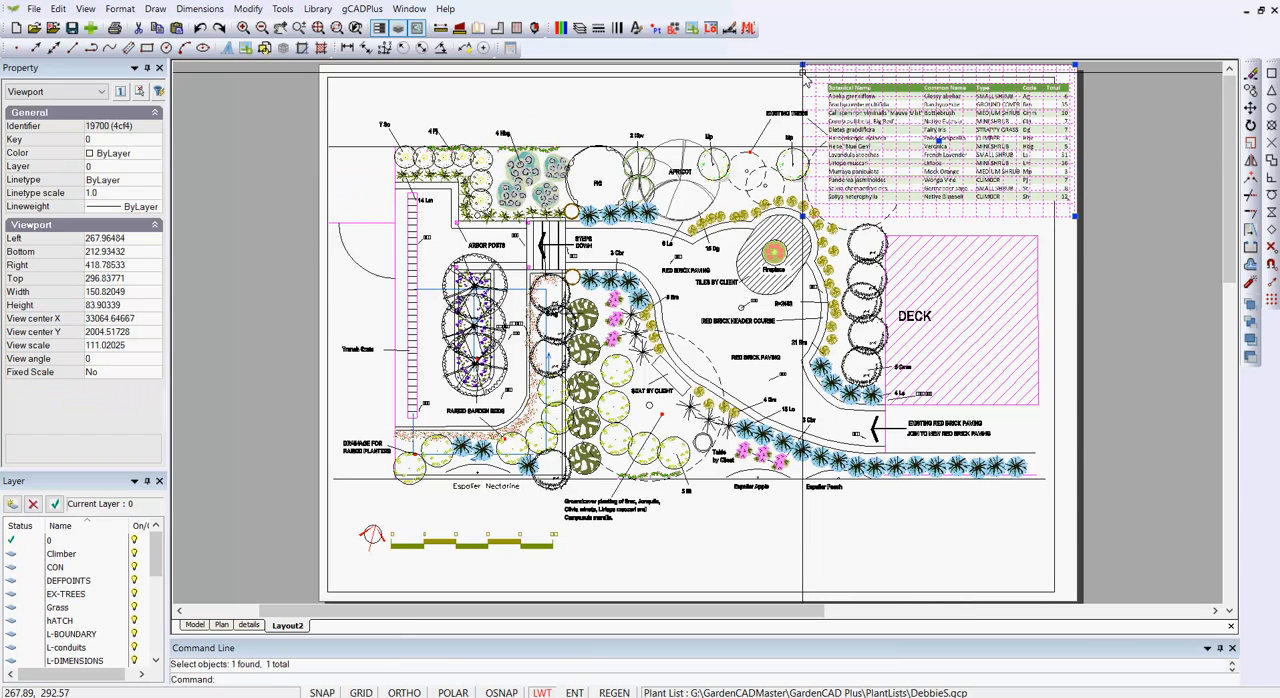
{"action": "double_click", "coordinate": [820, 72]}
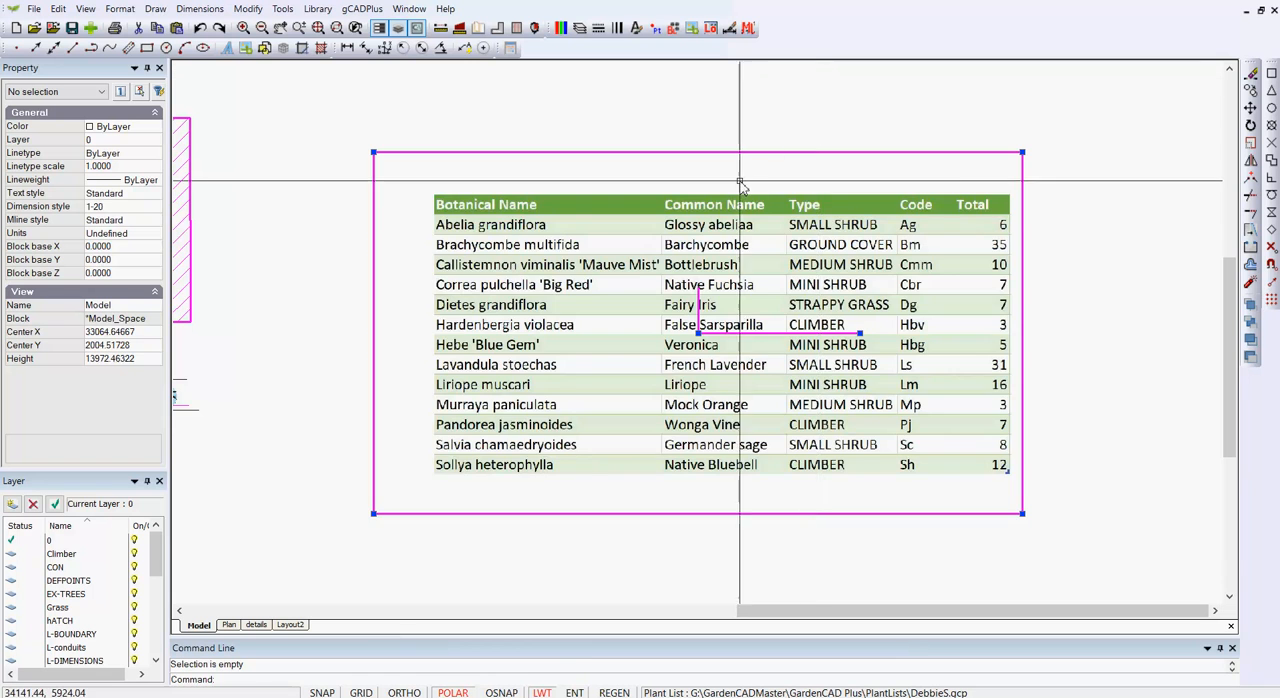
{"action": "scroll", "coordinate": [741, 186], "scroll_direction": "down", "scroll_amount": 3}
{"action": "scroll", "coordinate": [567, 190], "scroll_direction": "down", "scroll_amount": 1}
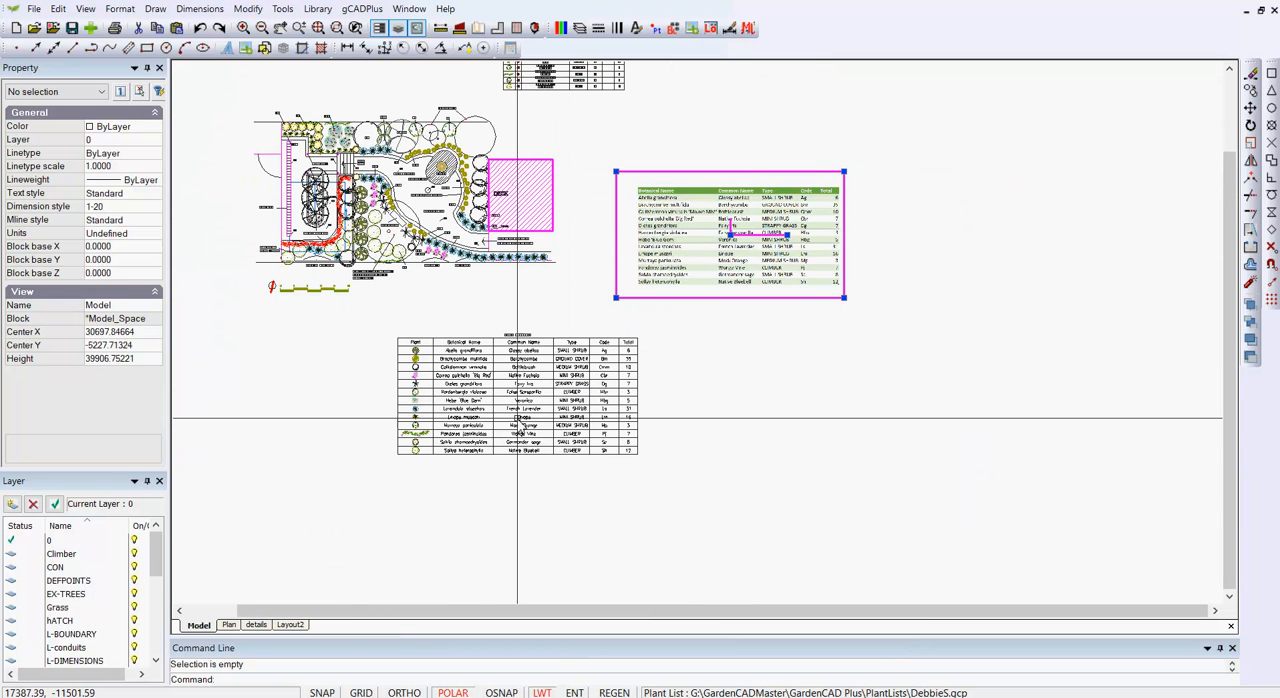
{"action": "scroll", "coordinate": [518, 410], "scroll_direction": "up", "scroll_amount": 3}
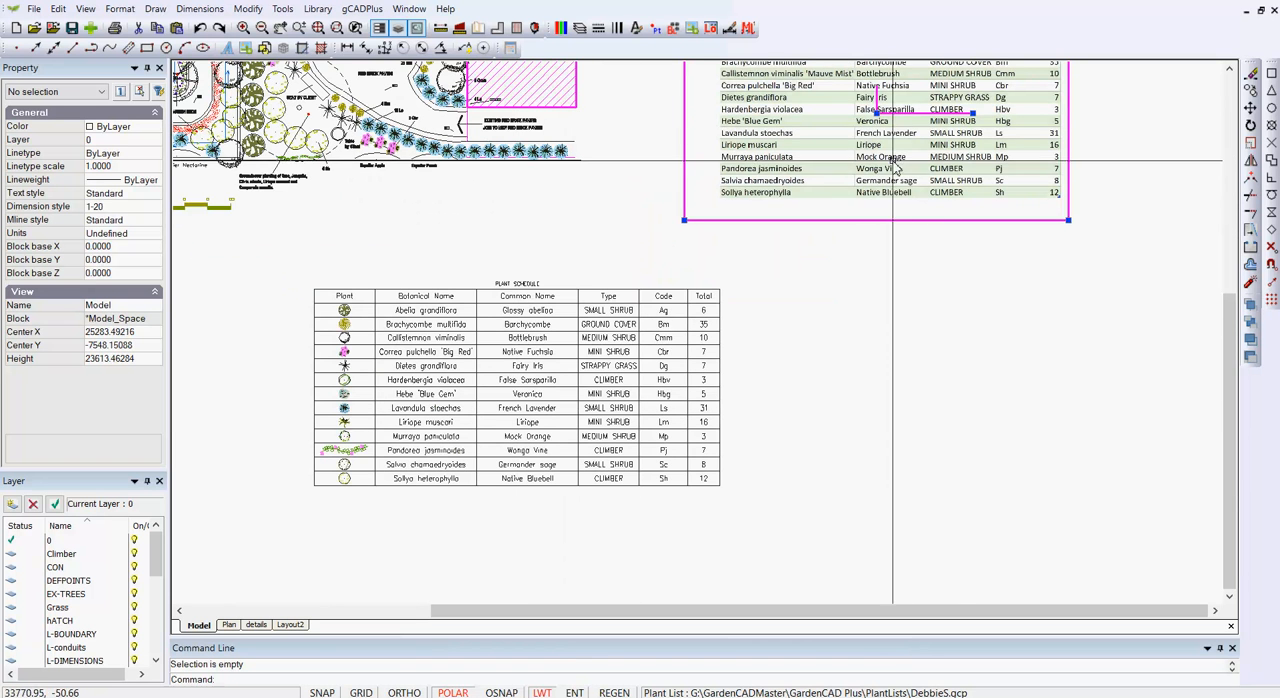
{"action": "right_click", "coordinate": [798, 214]}
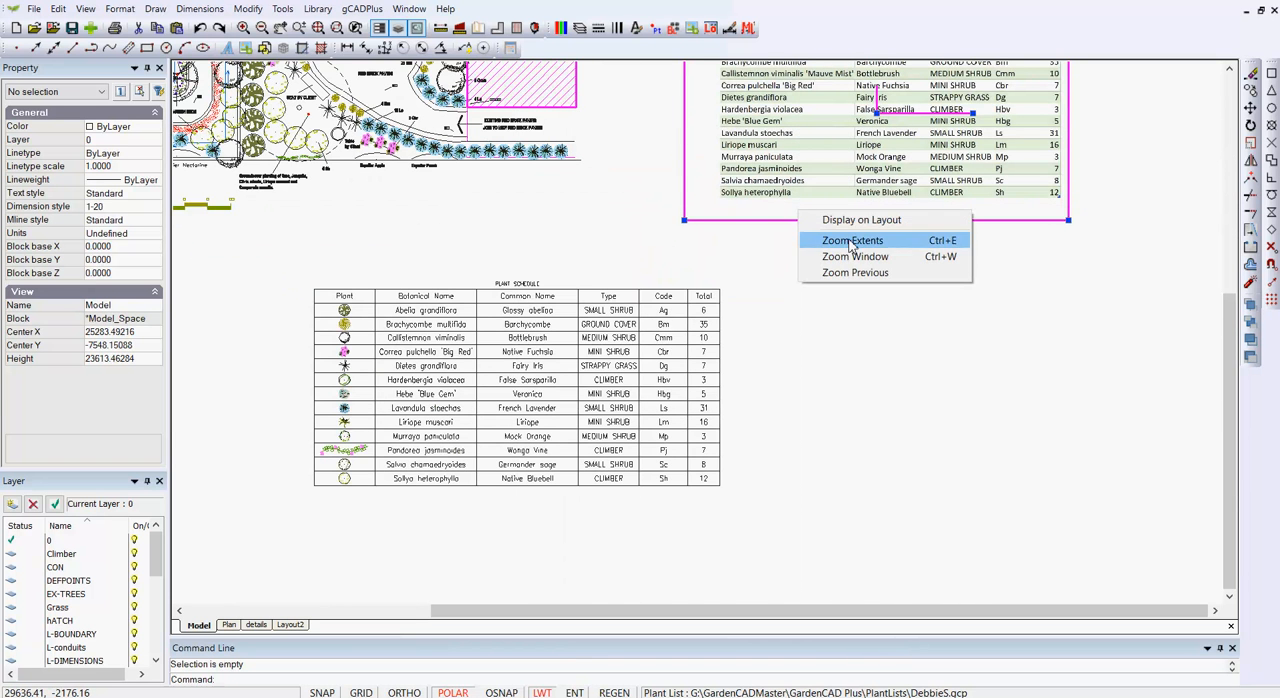
{"action": "left_click", "coordinate": [853, 224]}
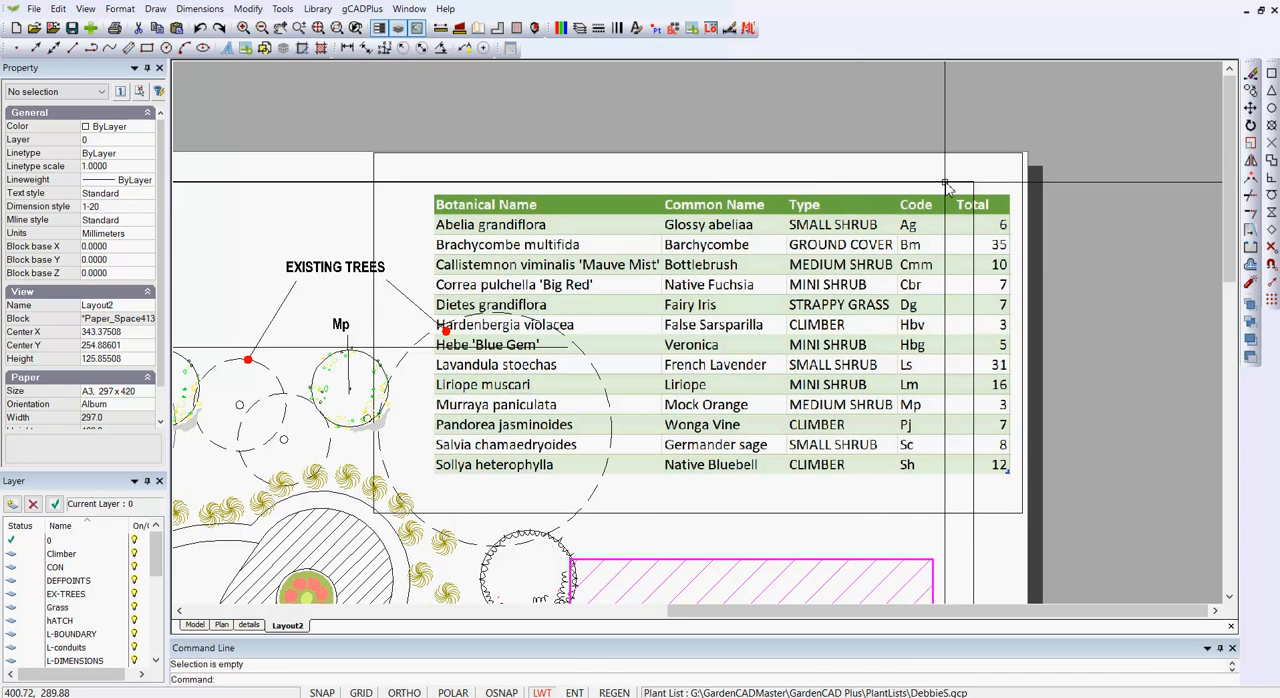
{"action": "scroll", "coordinate": [990, 165], "scroll_direction": "down", "scroll_amount": 2}
{"action": "scroll", "coordinate": [985, 162], "scroll_direction": "up", "scroll_amount": 2}
{"action": "scroll", "coordinate": [983, 160], "scroll_direction": "down", "scroll_amount": 1}
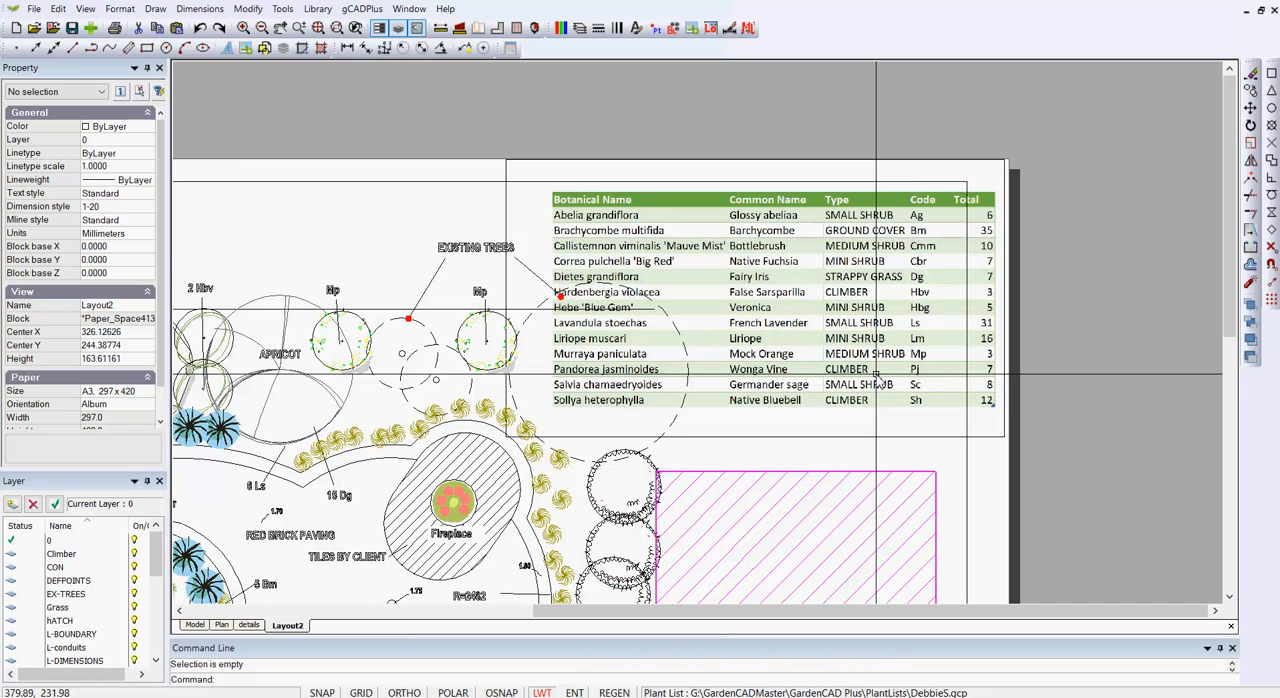
- Open the print setup for Layout2 and examine the Print Quality resolutions in CutePDF Writer's advanced options, cancelling without changes
{"action": "left_click", "coordinate": [34, 9]}
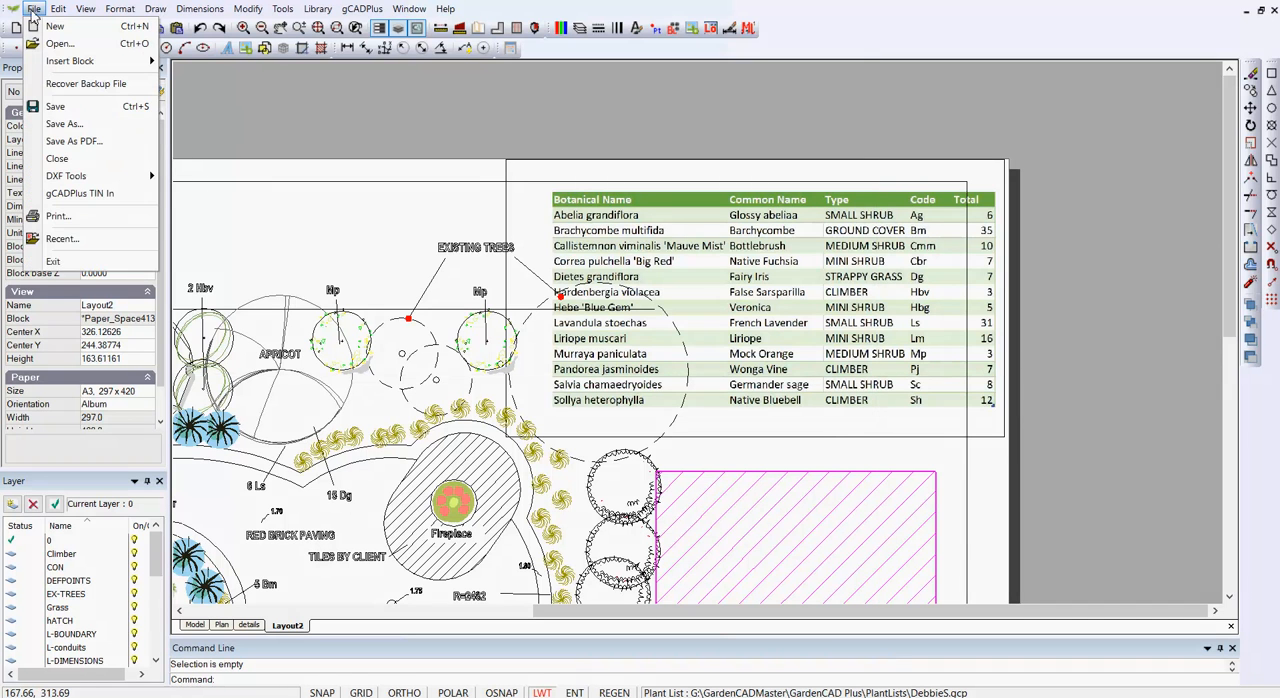
{"action": "left_click", "coordinate": [56, 216]}
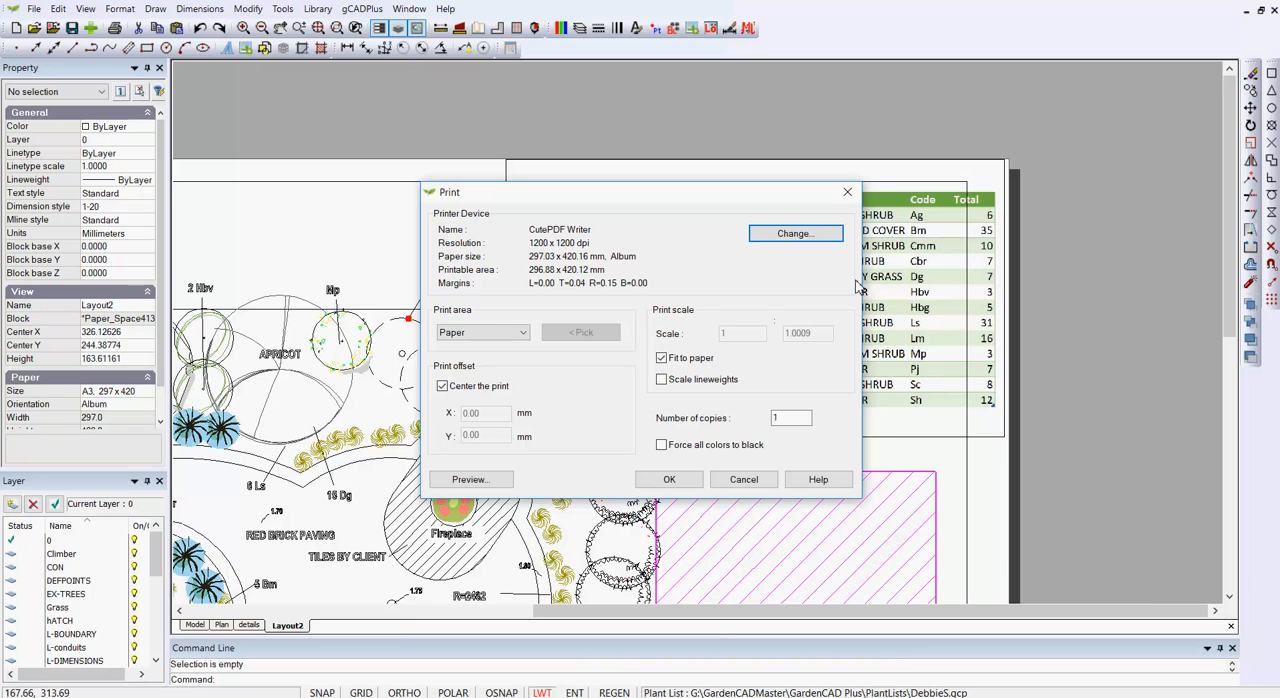
{"action": "left_click", "coordinate": [795, 238]}
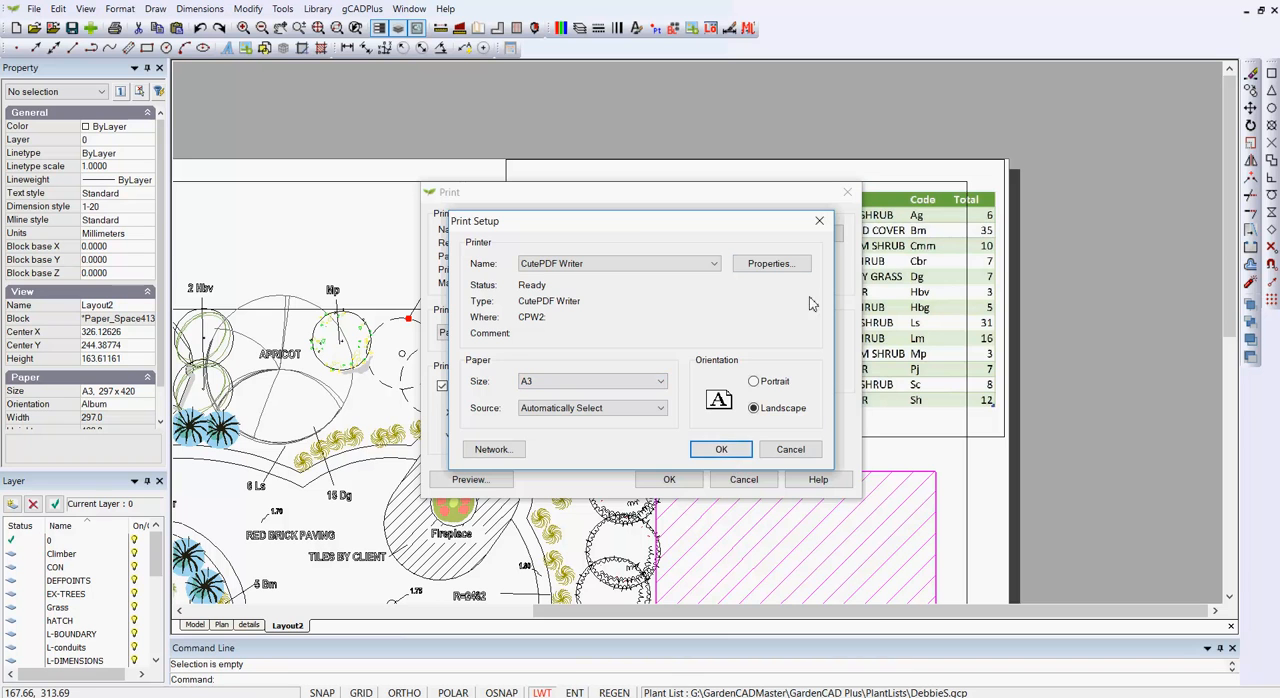
{"action": "left_click", "coordinate": [788, 268]}
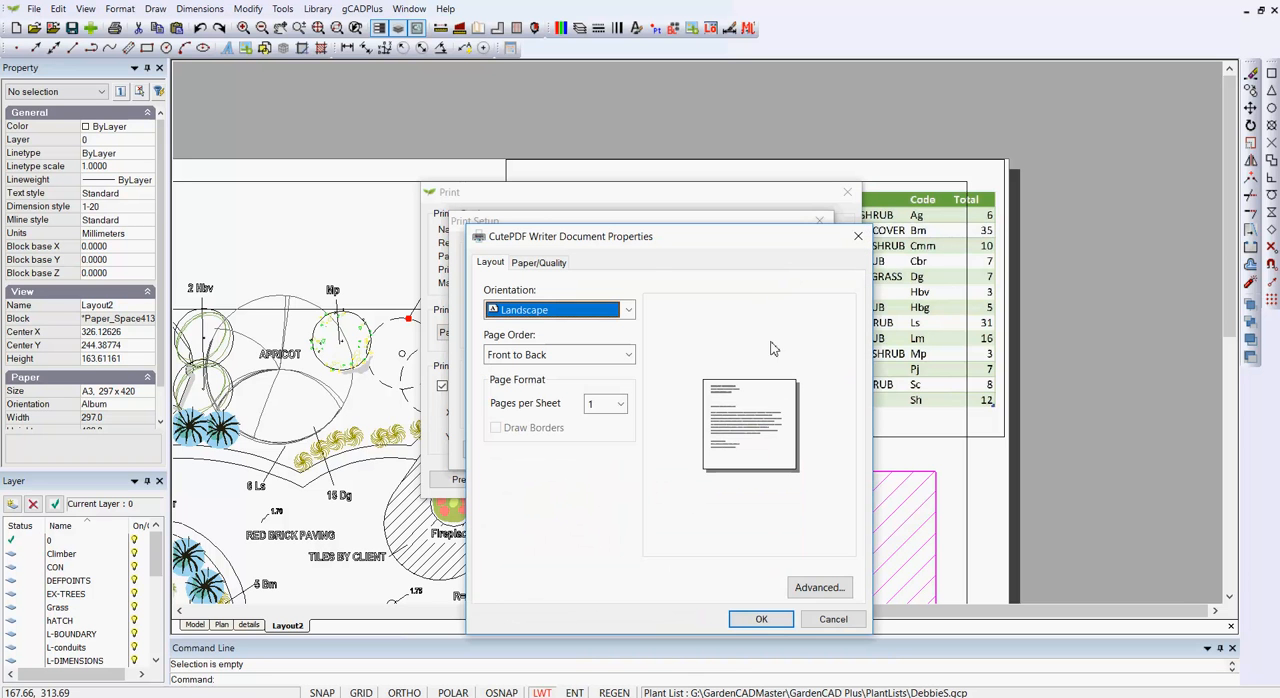
{"action": "left_click", "coordinate": [820, 587]}
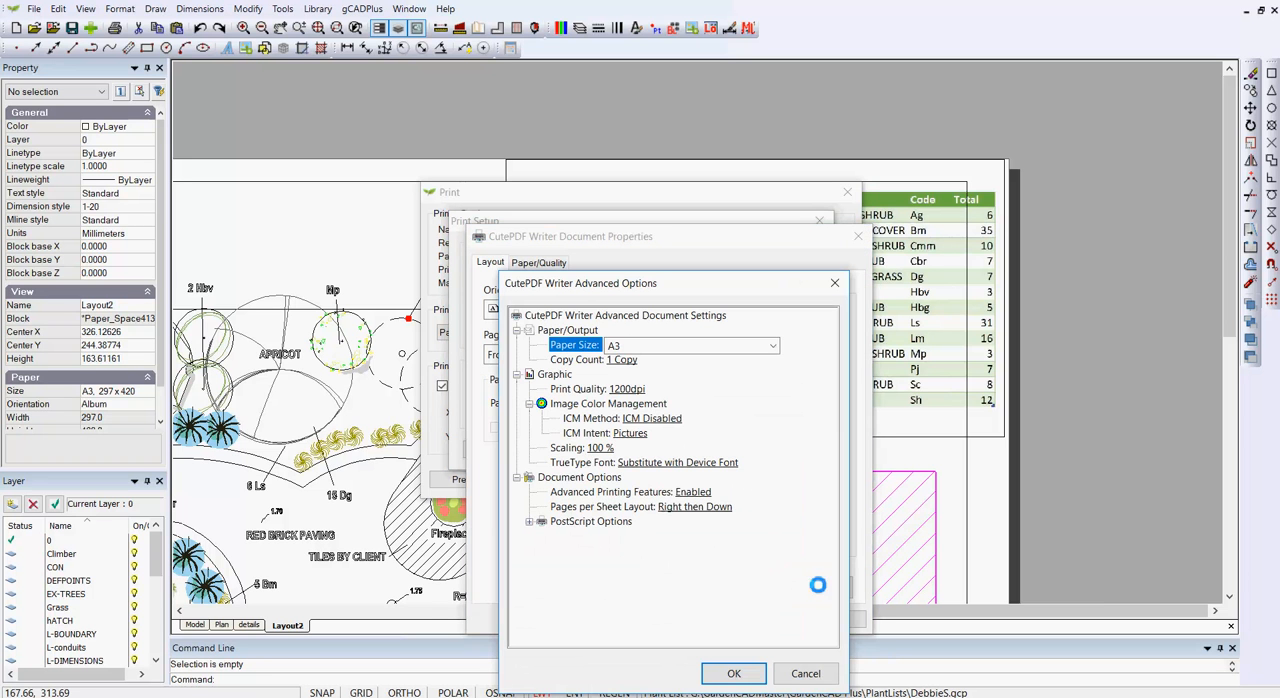
{"action": "left_click", "coordinate": [619, 390]}
{"action": "left_click", "coordinate": [677, 390]}
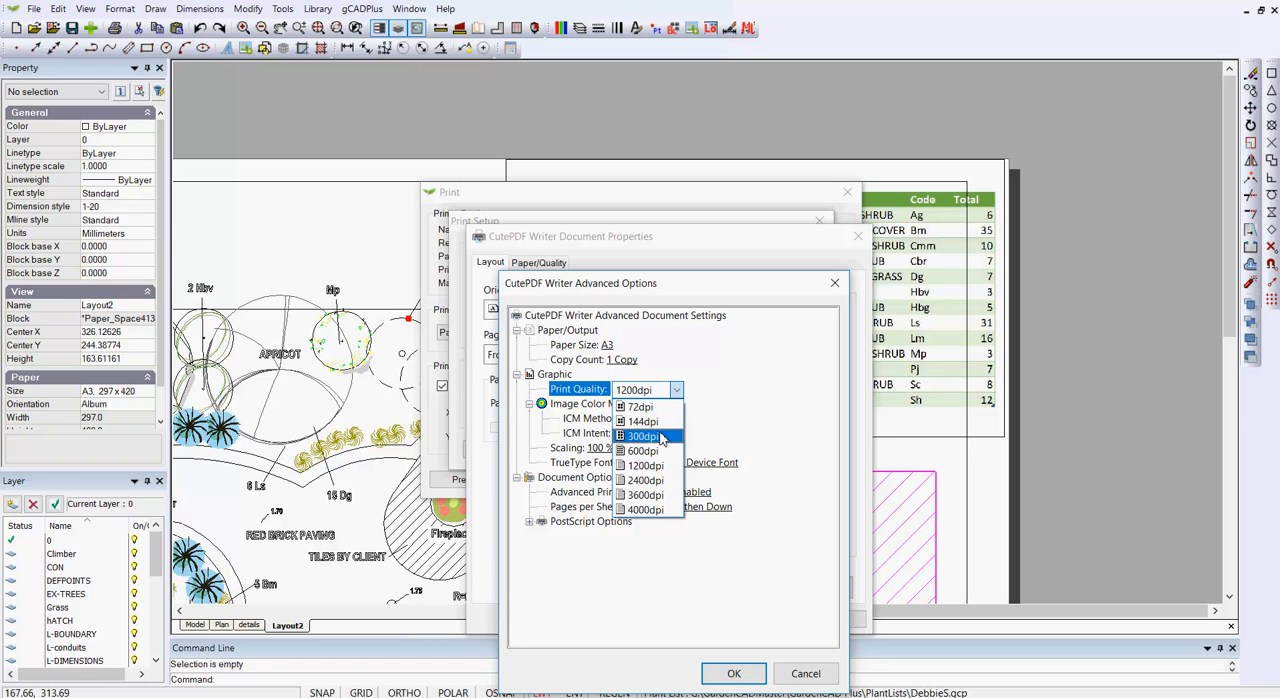
{"action": "left_click", "coordinate": [784, 380]}
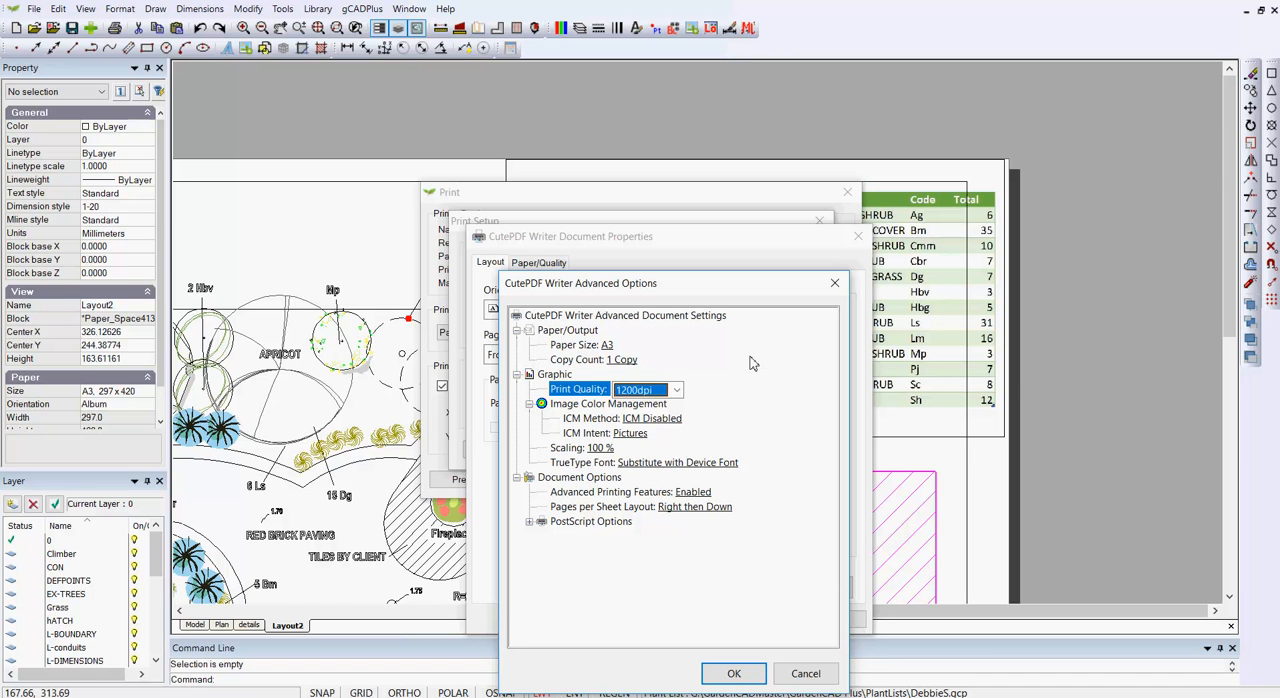
{"action": "left_click", "coordinate": [806, 673]}
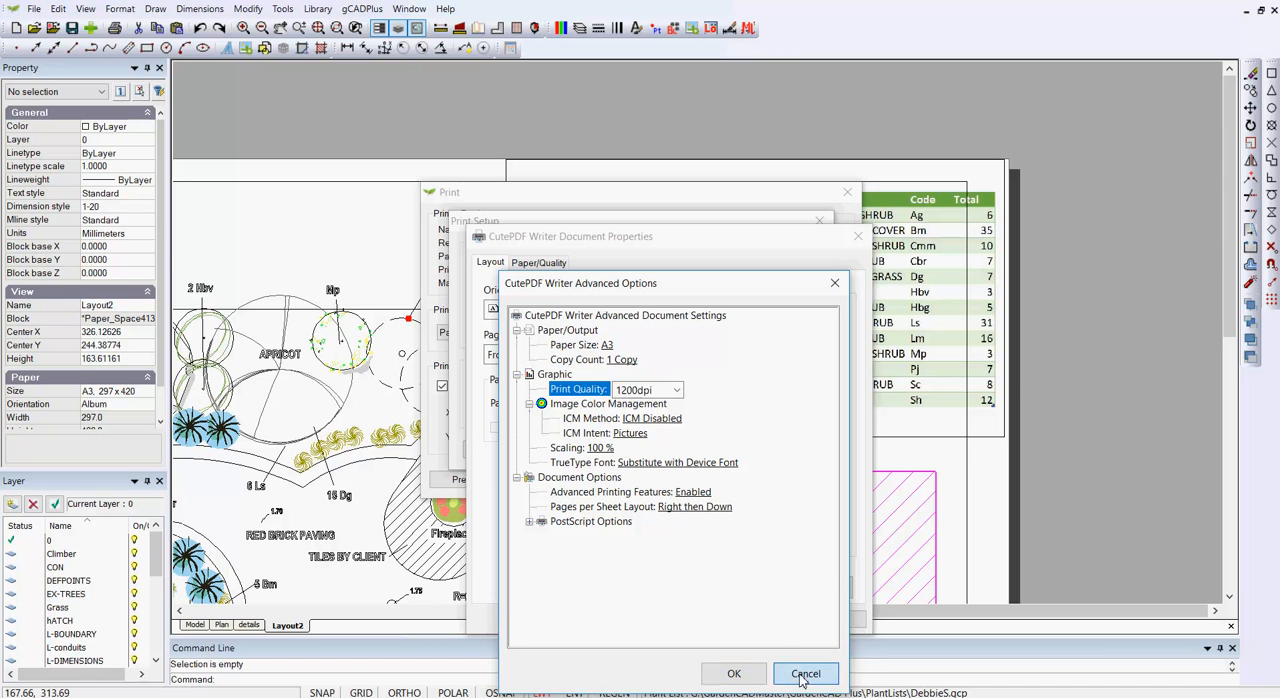
{"action": "left_click", "coordinate": [831, 620]}
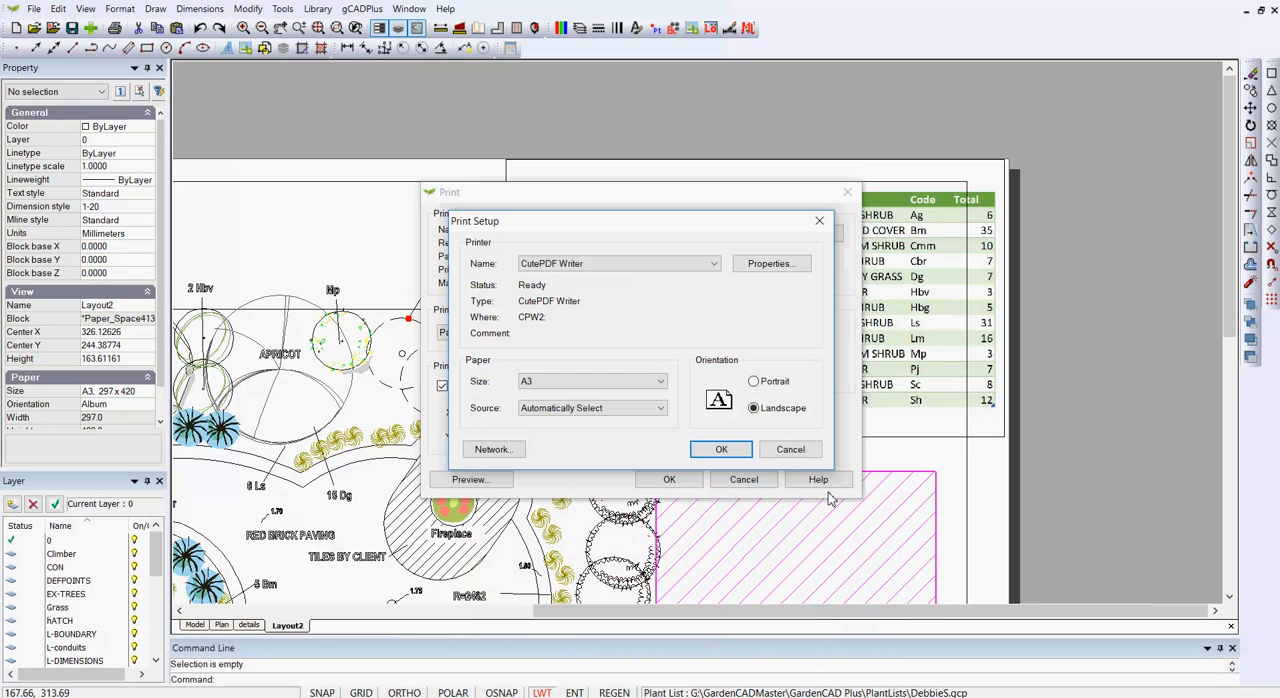
- Cancel the printer setup without changes and switch to ExcelTable1200dpi.pdf in Adobe Acrobat Reader
{"action": "left_click", "coordinate": [790, 452]}
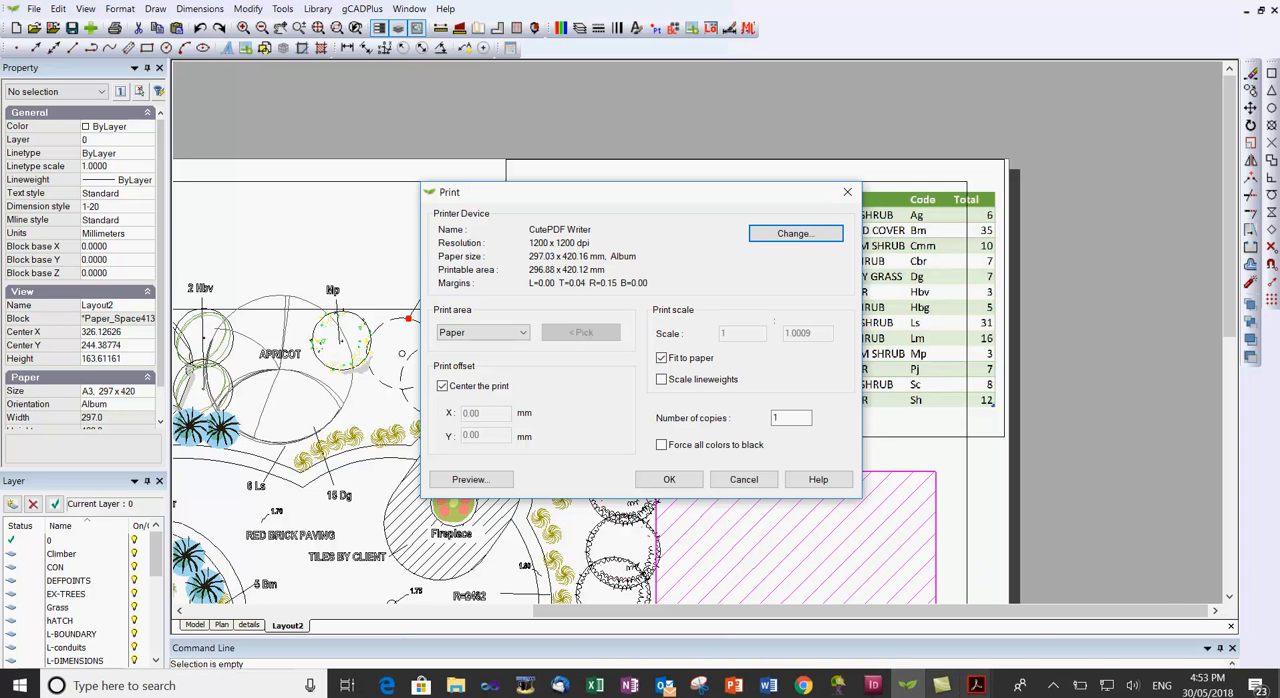
{"action": "left_click", "coordinate": [977, 686]}
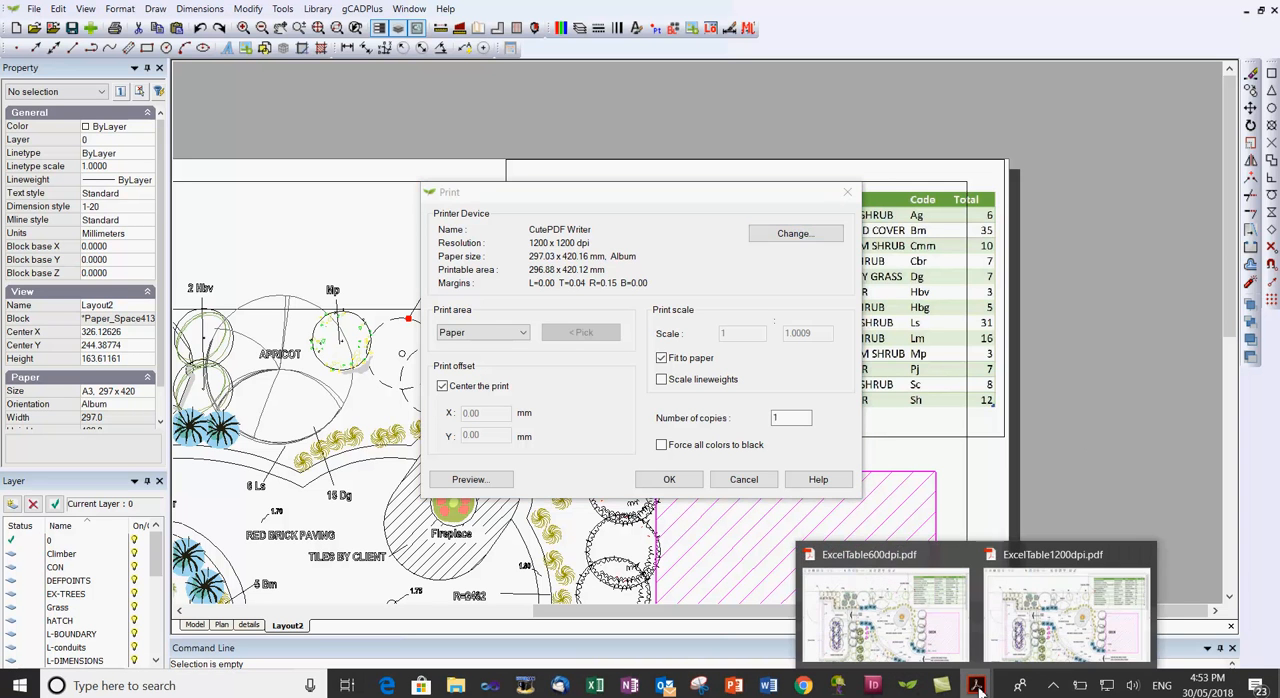
{"action": "left_click", "coordinate": [1038, 628]}
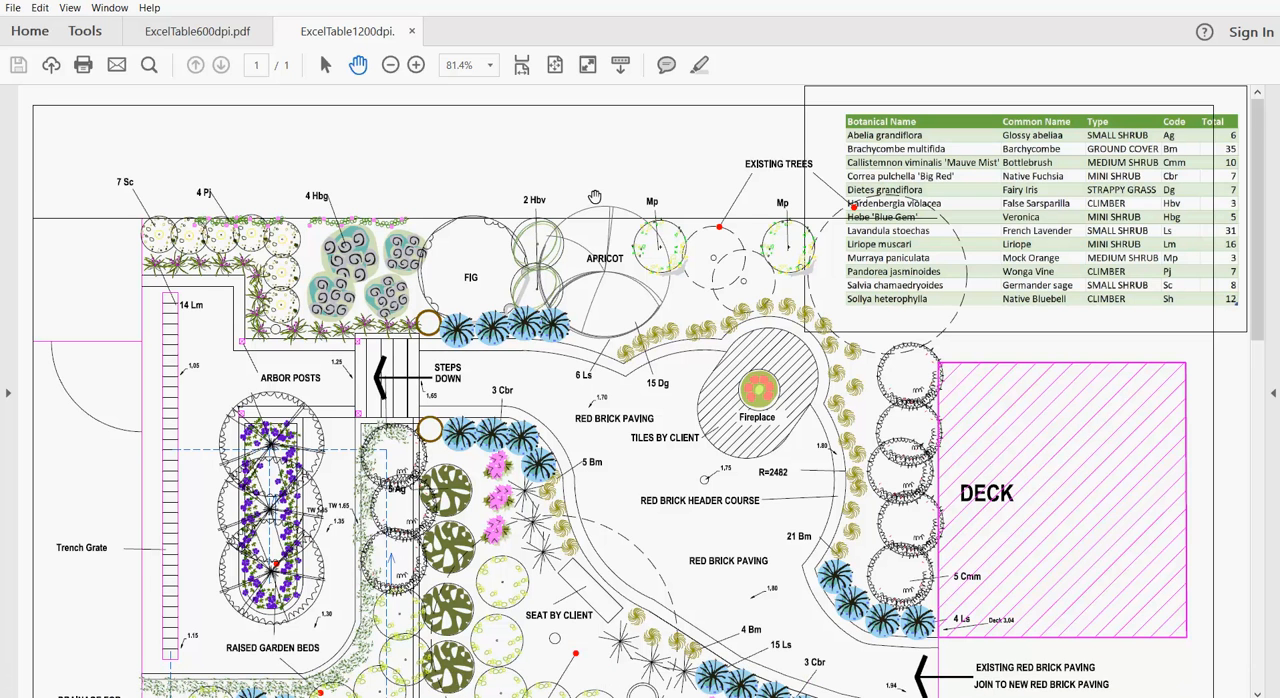
- Examine the print quality of the full plant table in the 1200 dpi PDF at 100% magnification
{"action": "scroll", "coordinate": [593, 199], "scroll_direction": "down", "scroll_amount": 1}
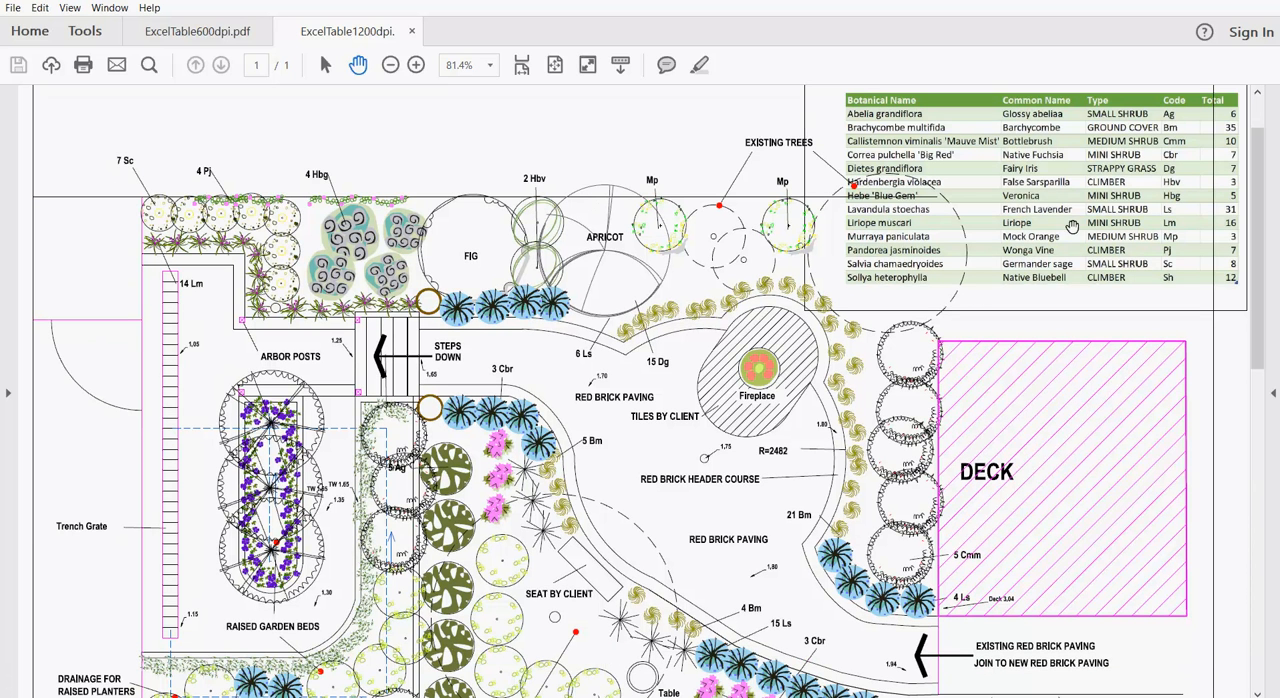
{"action": "key", "text": "ctrl+plus"}
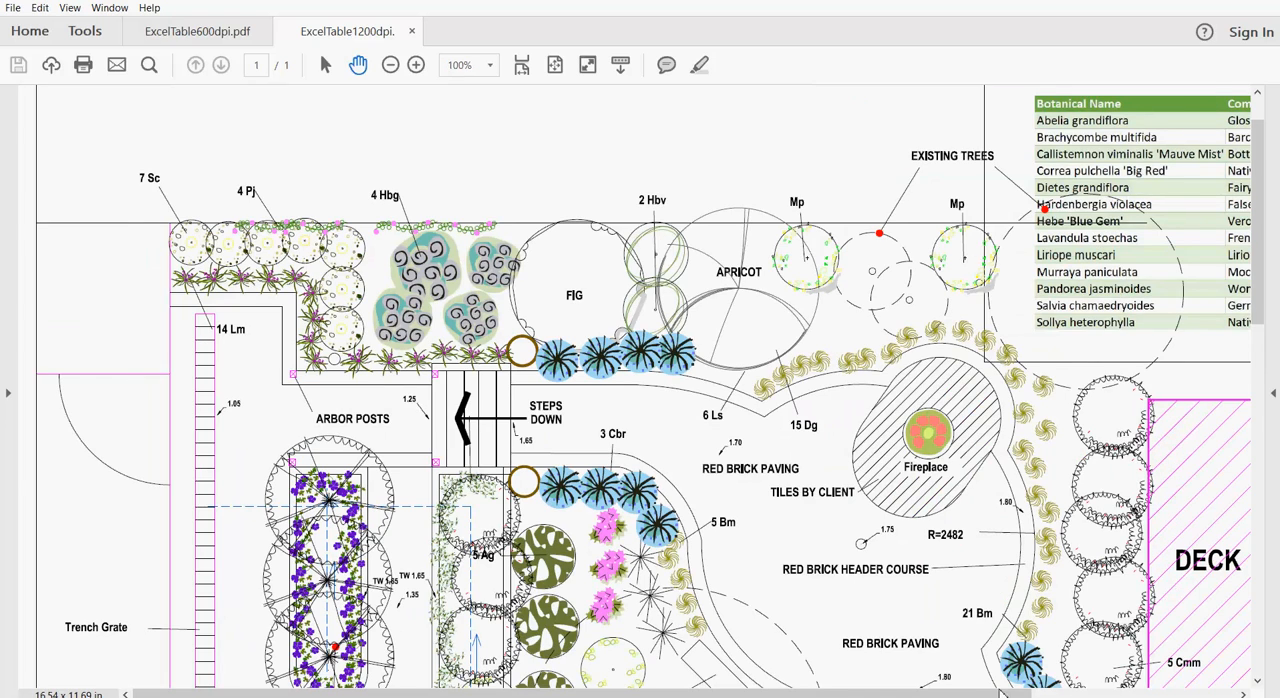
{"action": "left_click_drag", "start_coordinate": [1004, 693], "coordinate": [1196, 693]}
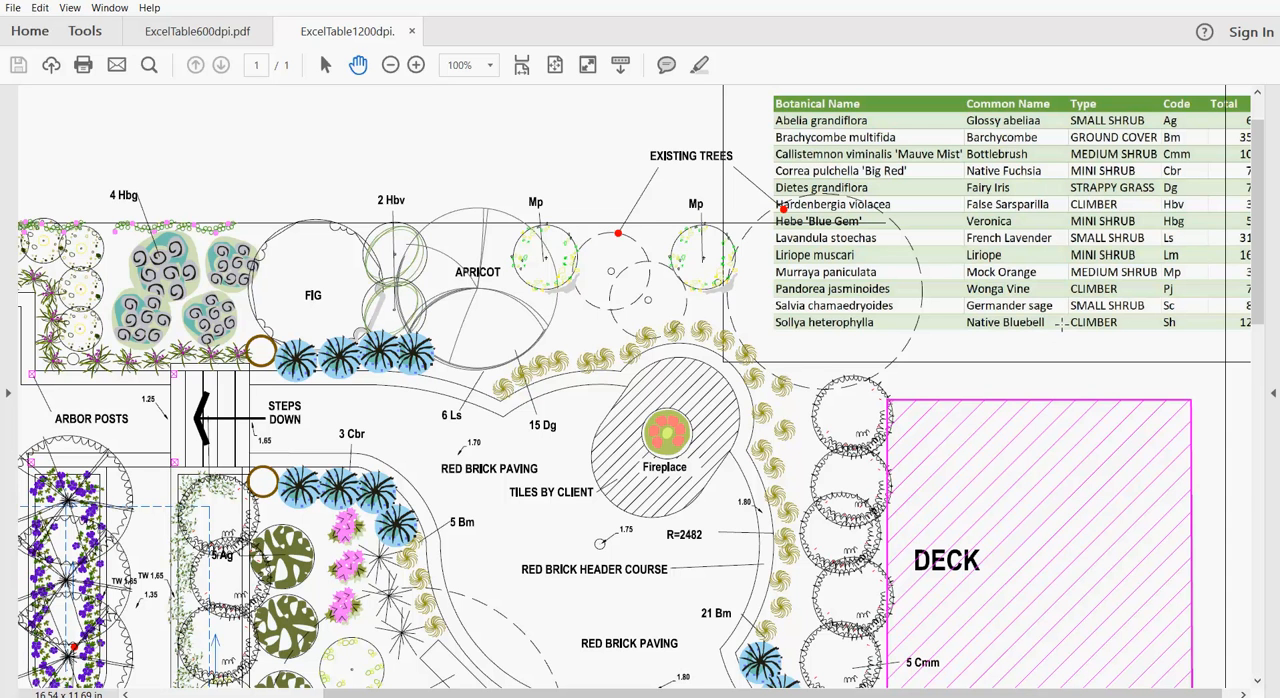
{"action": "left_click_drag", "start_coordinate": [1107, 693], "coordinate": [1123, 693]}
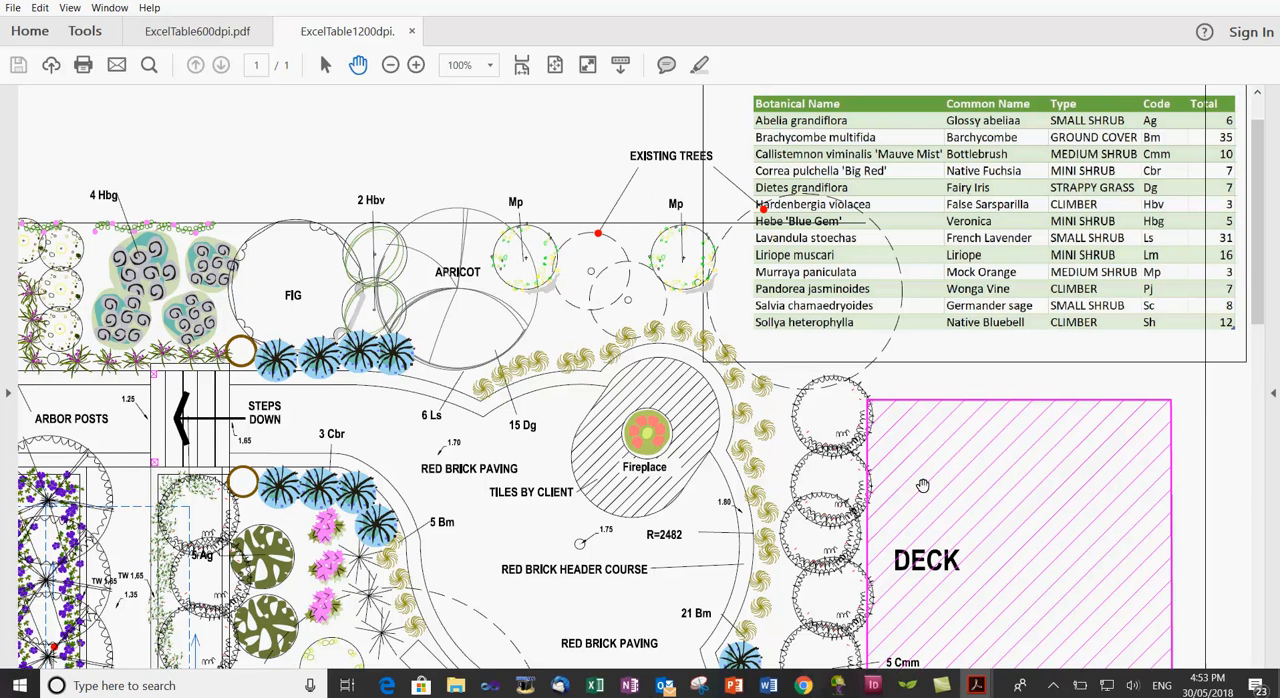